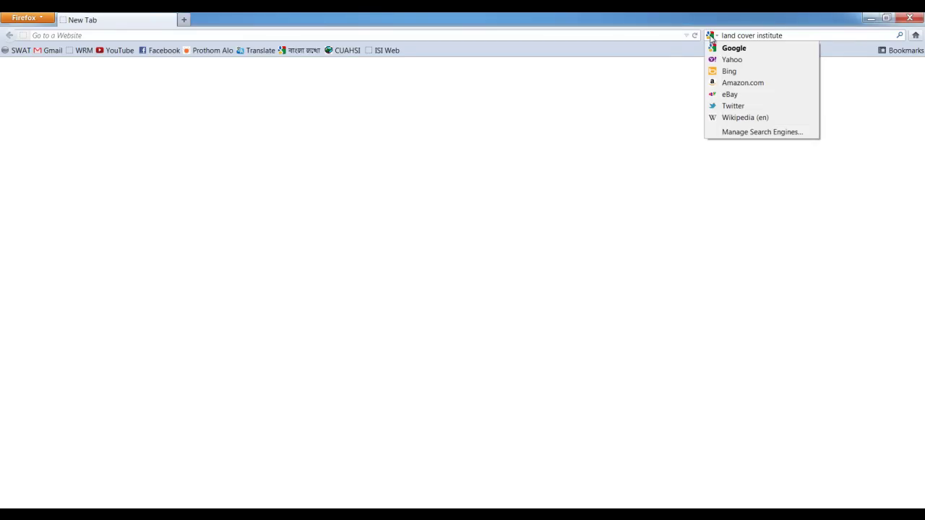
# Search Google in Firefox for 'land cover institute'.
pyautogui.click(836, 38)
pyautogui.write('la')
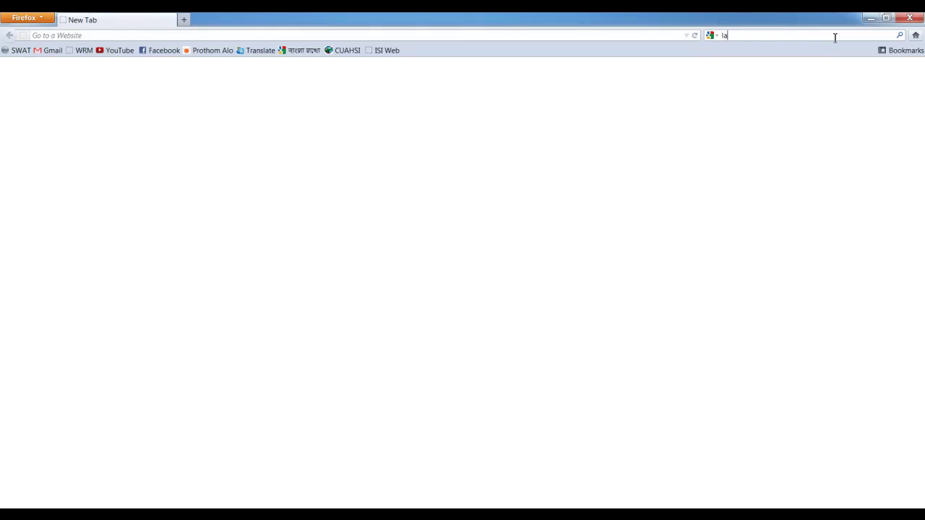
pyautogui.write('nd cover ')
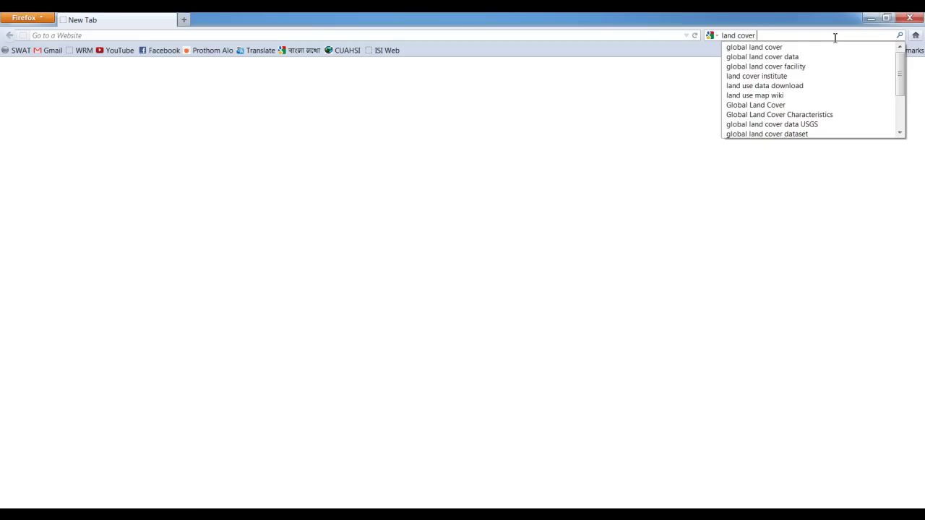
pyautogui.write('insti')
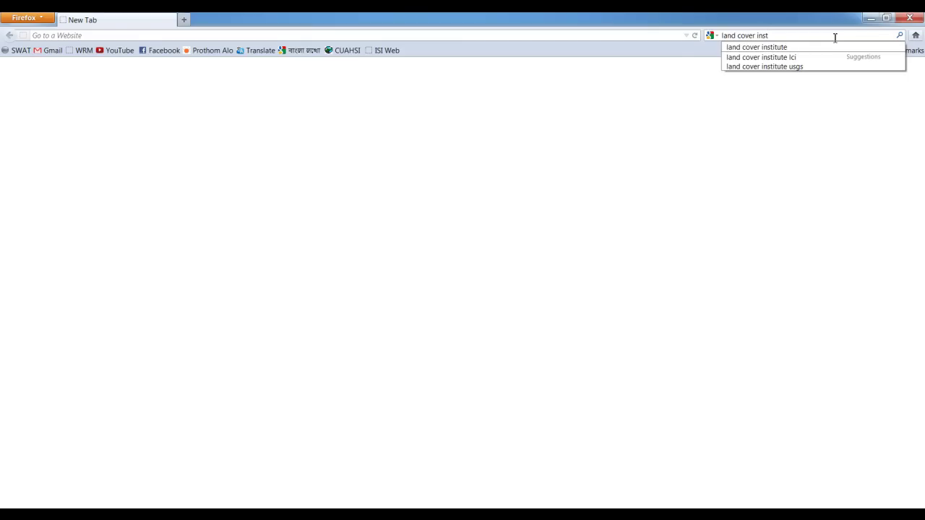
pyautogui.press('Down')
pyautogui.press('Return')
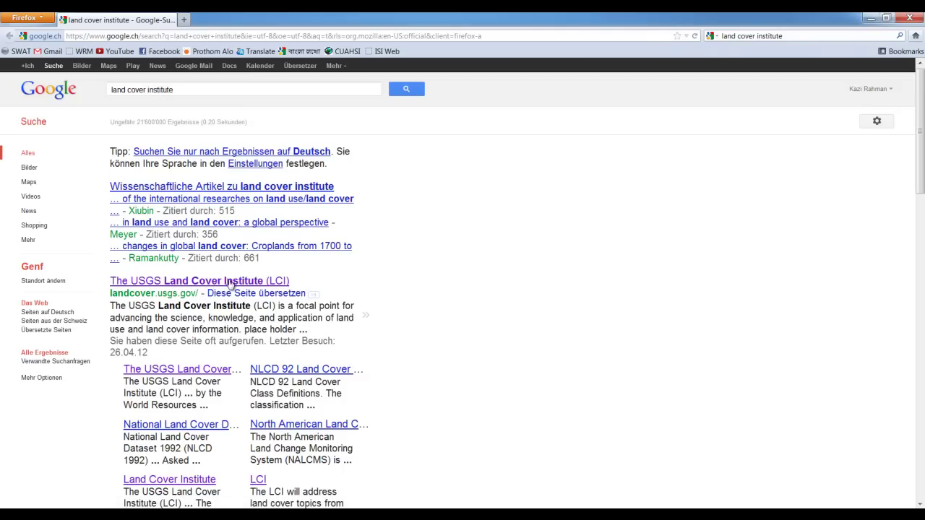
# Follow the USGS LCI site through Global Land Cover and Data Download to the Global Land Cover 2000 products page.
pyautogui.click(203, 283)
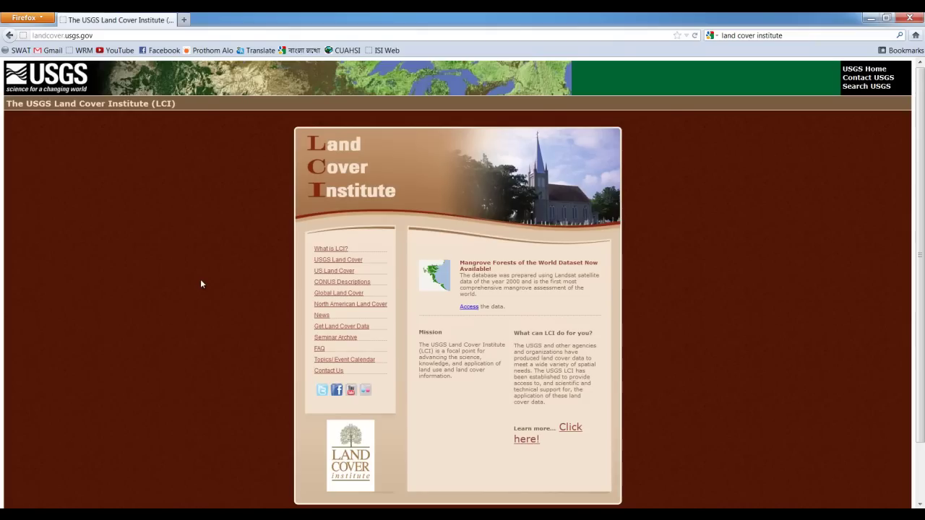
pyautogui.click(326, 296)
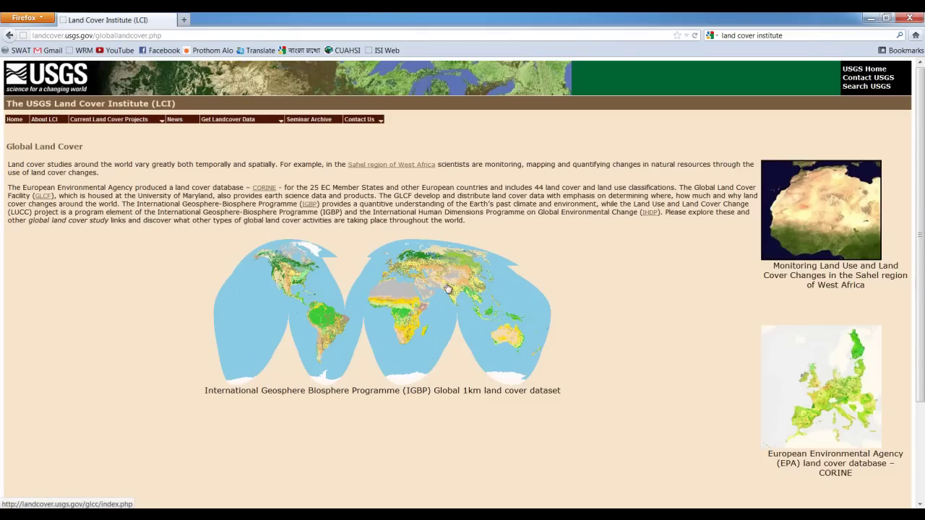
pyautogui.click(451, 279)
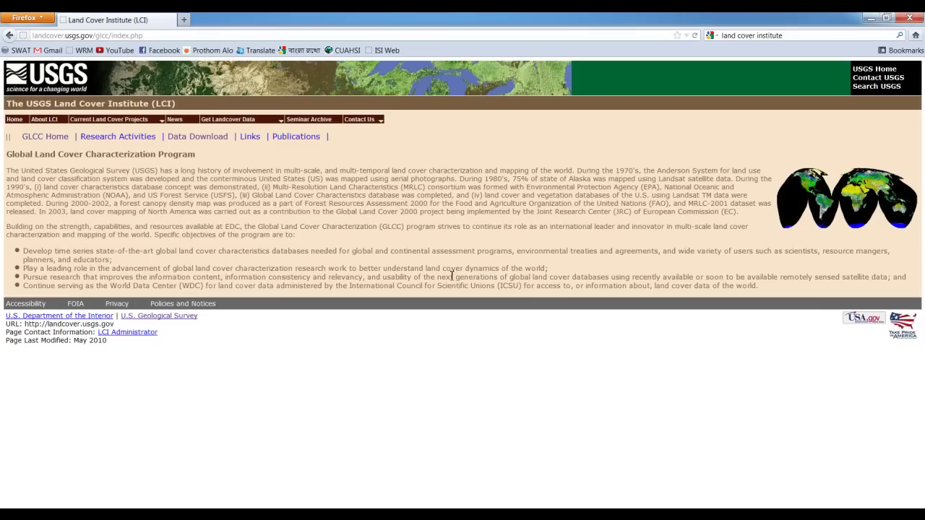
pyautogui.click(194, 139)
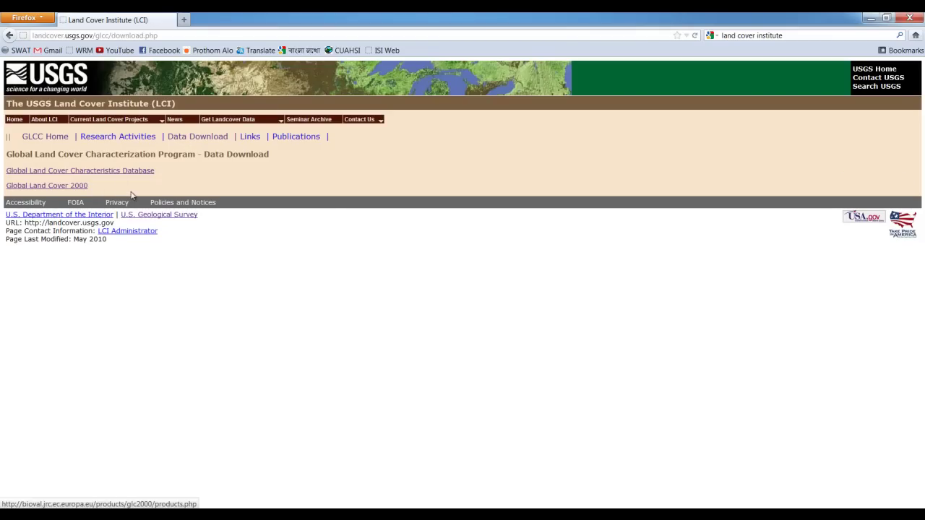
pyautogui.click(44, 187)
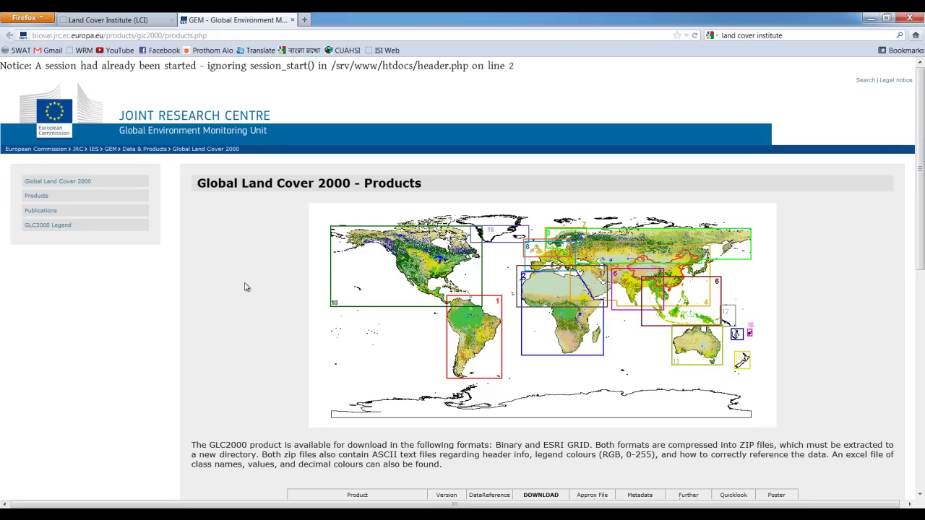
# Request the Europe ESRI grid download from the products table.
pyautogui.scroll(-5, 244, 287)
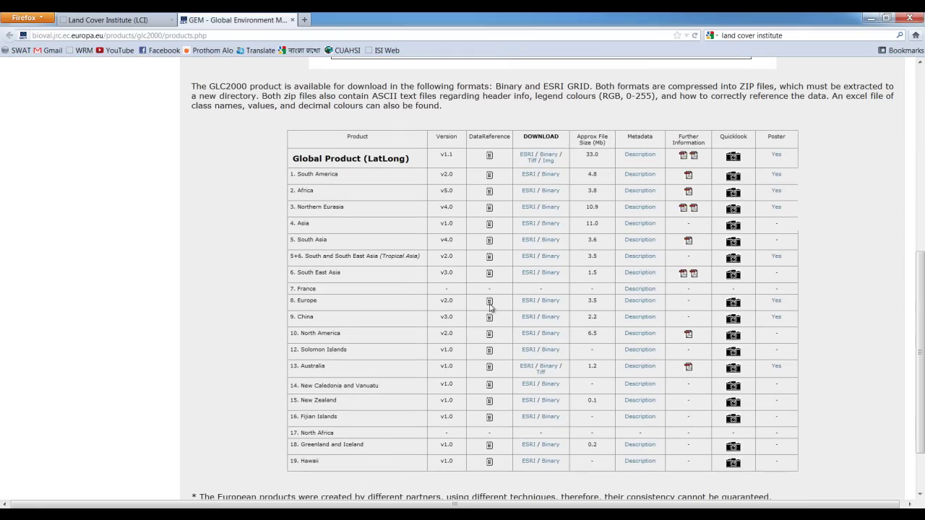
pyautogui.click(529, 300)
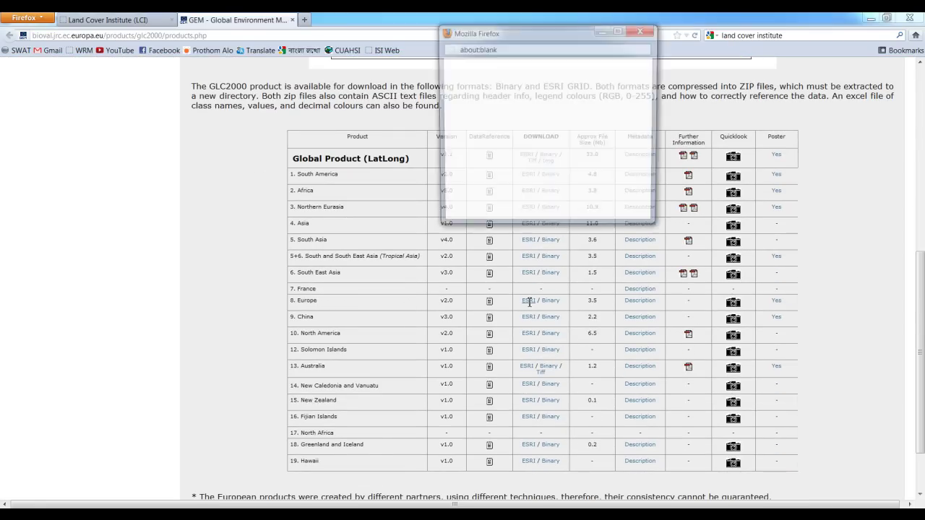
pyautogui.click(310, 299)
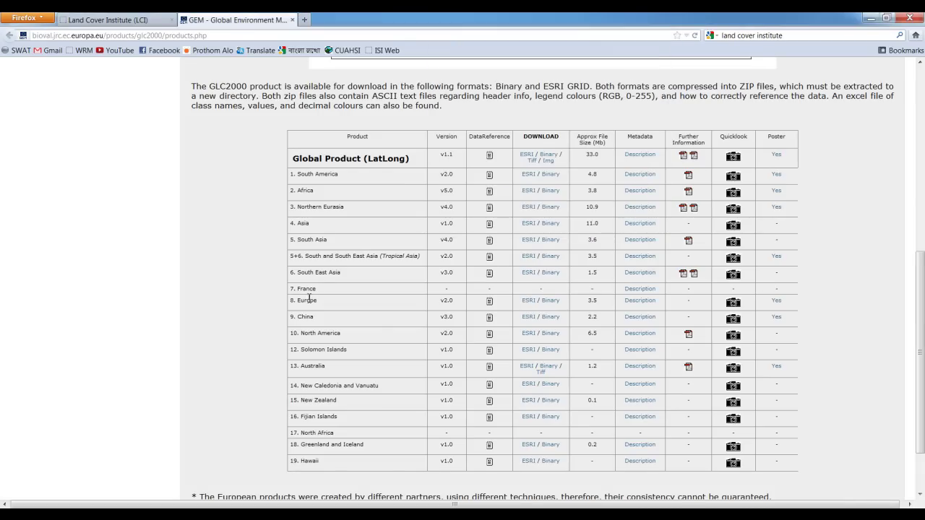
pyautogui.click(528, 300)
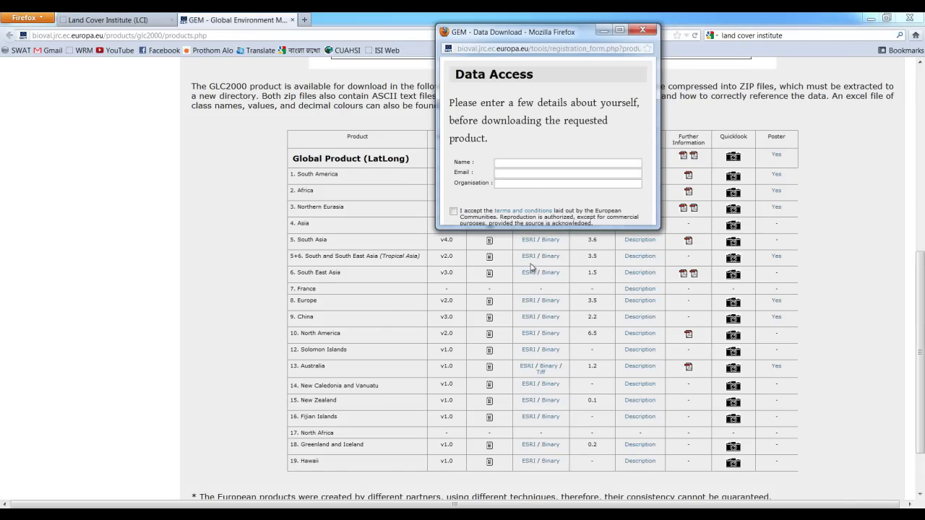
# Fill in name, e-mail and organisation, accept the terms, and submit the data access form.
pyautogui.click(516, 166)
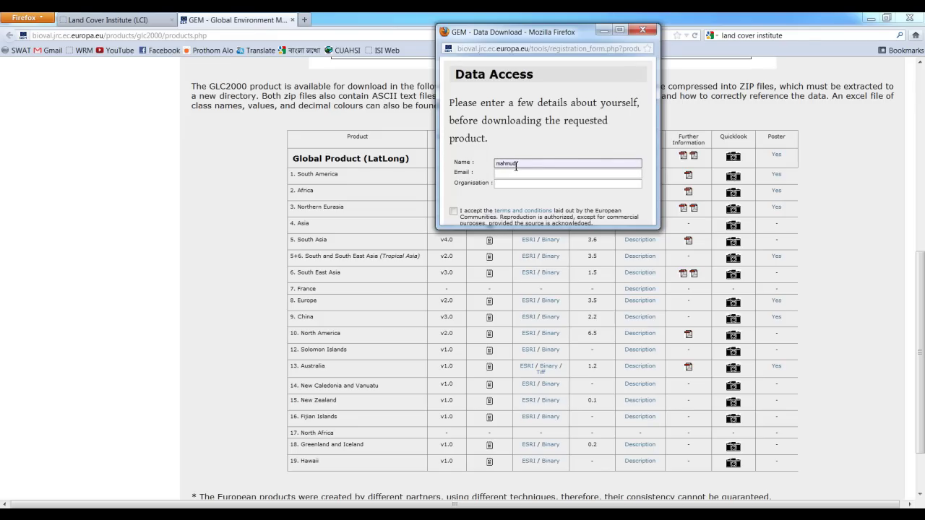
pyautogui.click(513, 174)
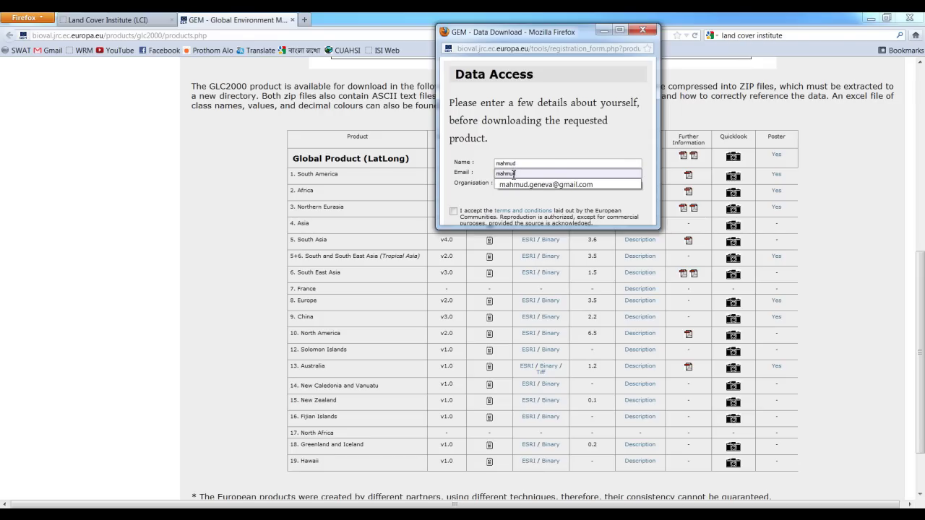
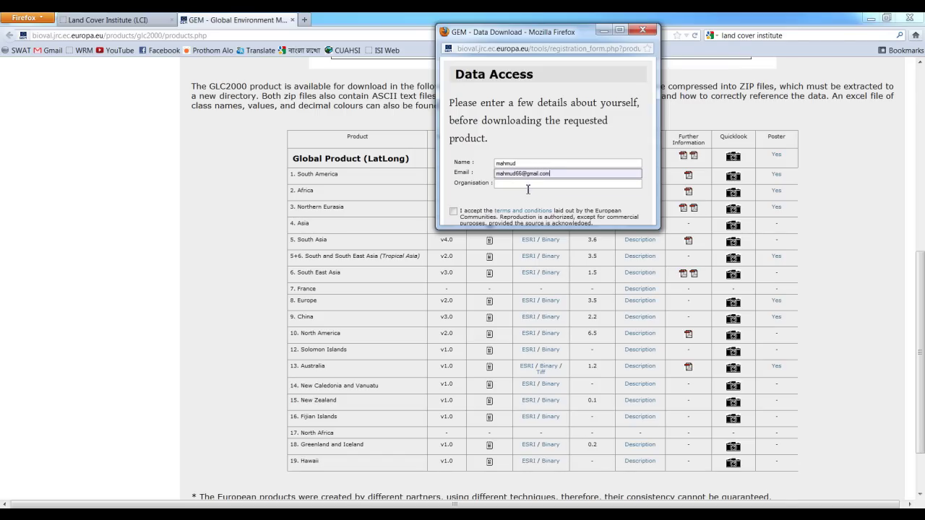
pyautogui.click(527, 186)
pyautogui.write('U')
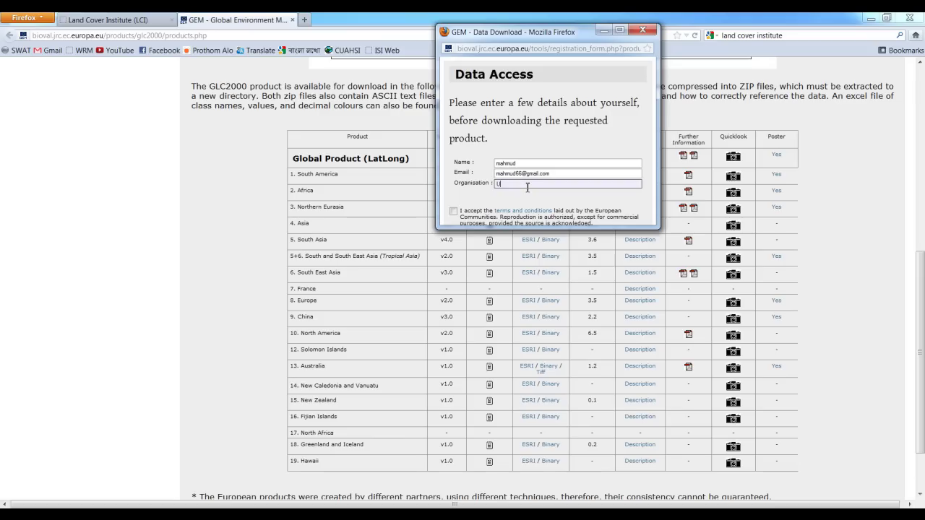
pyautogui.write('NIGE')
pyautogui.click(454, 211)
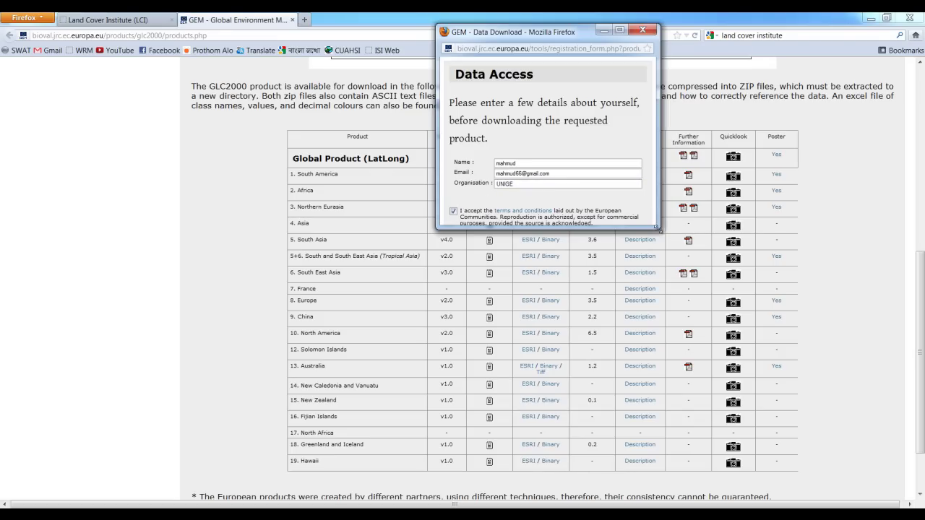
pyautogui.moveTo(659, 232); pyautogui.dragTo(762, 348)
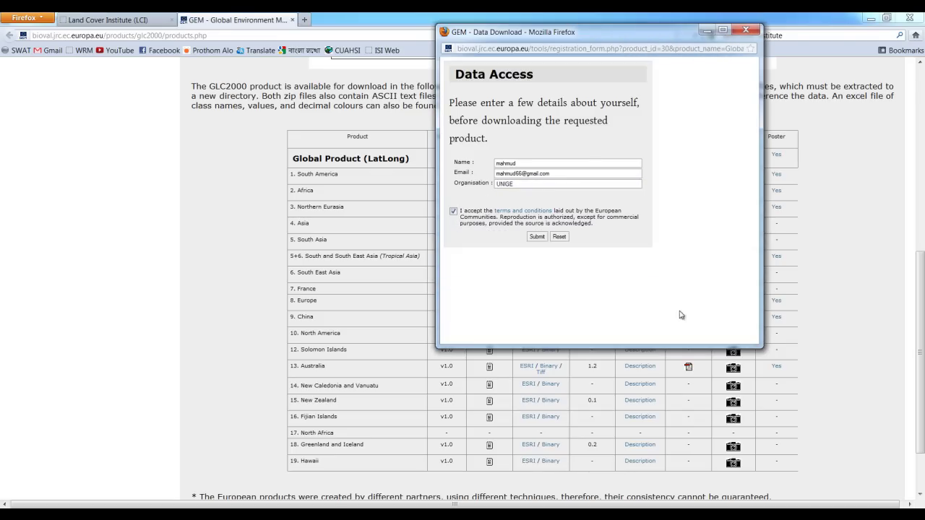
pyautogui.click(536, 237)
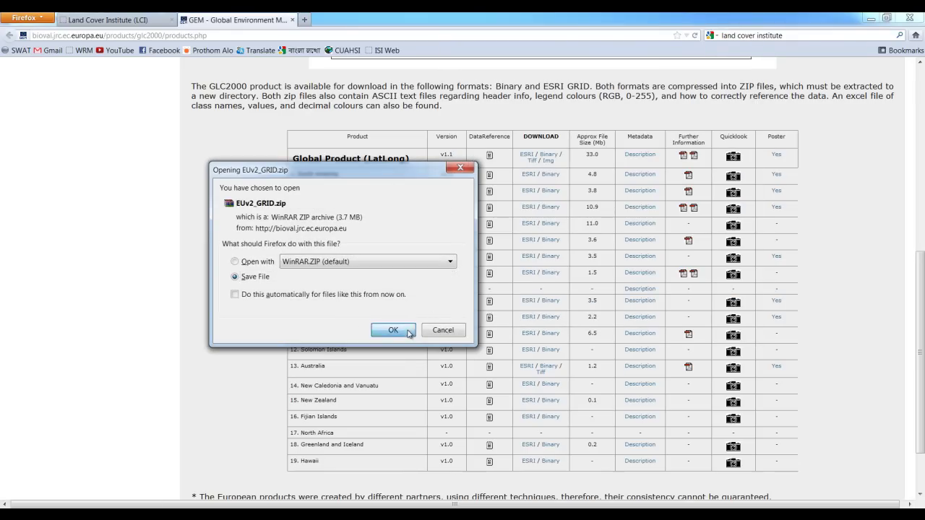
# Save EUv2_GRID.zip and bring up its options in the Downloads list.
pyautogui.click(394, 330)
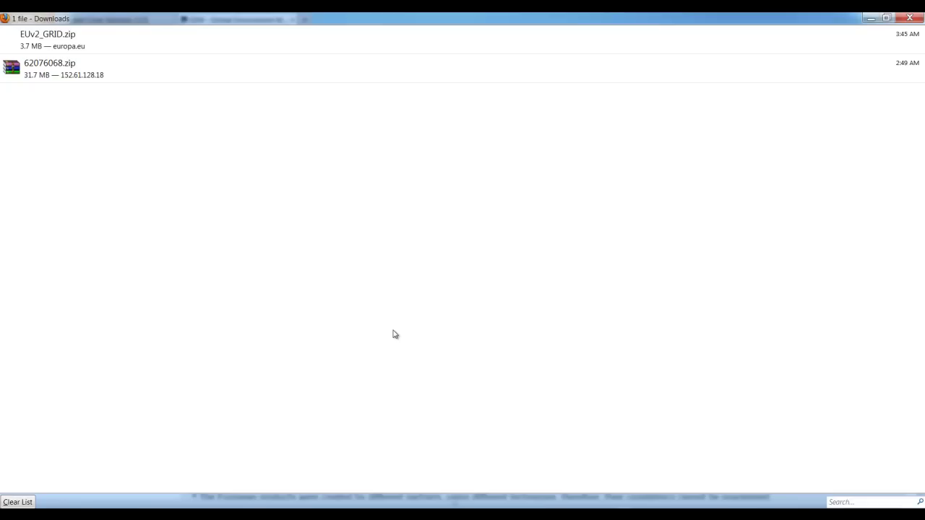
pyautogui.rightClick(164, 41)
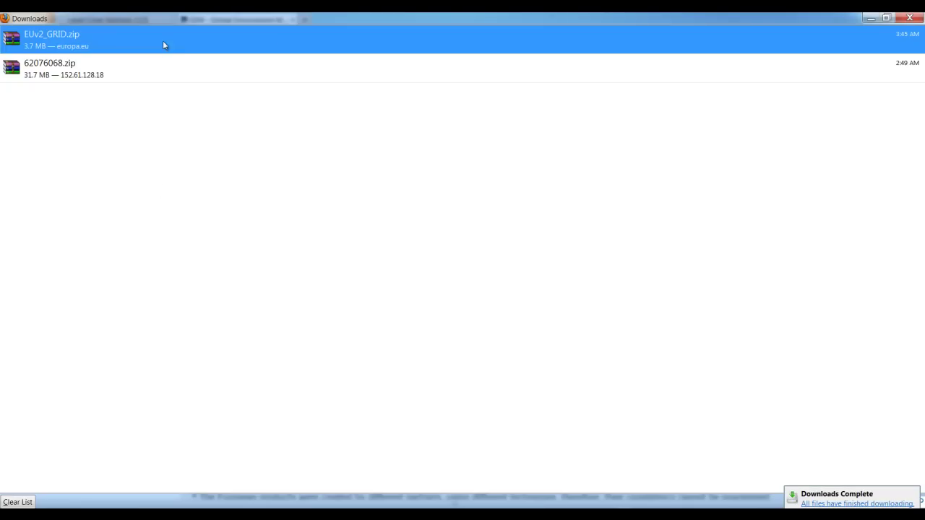
# Copy the EUv2_GRID archive from its Downloads folder.
pyautogui.click(183, 61)
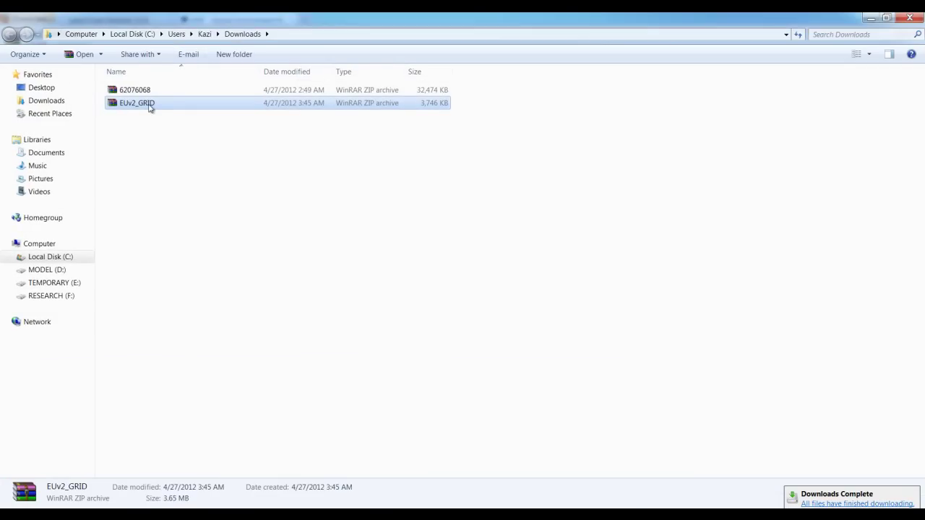
pyautogui.rightClick(148, 107)
pyautogui.click(175, 238)
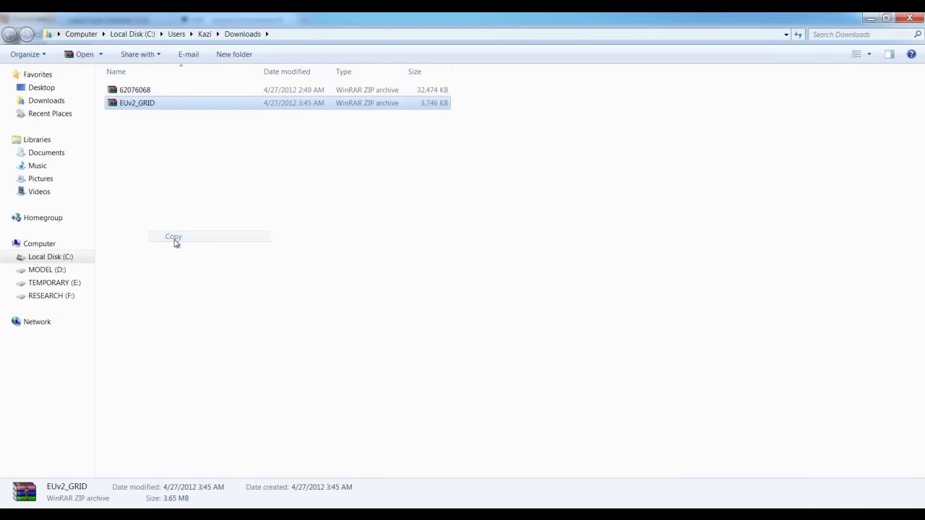
# Paste the archive into E:\SWITZERLAND and extract it into an EUv2_GRID folder.
pyautogui.click(47, 295)
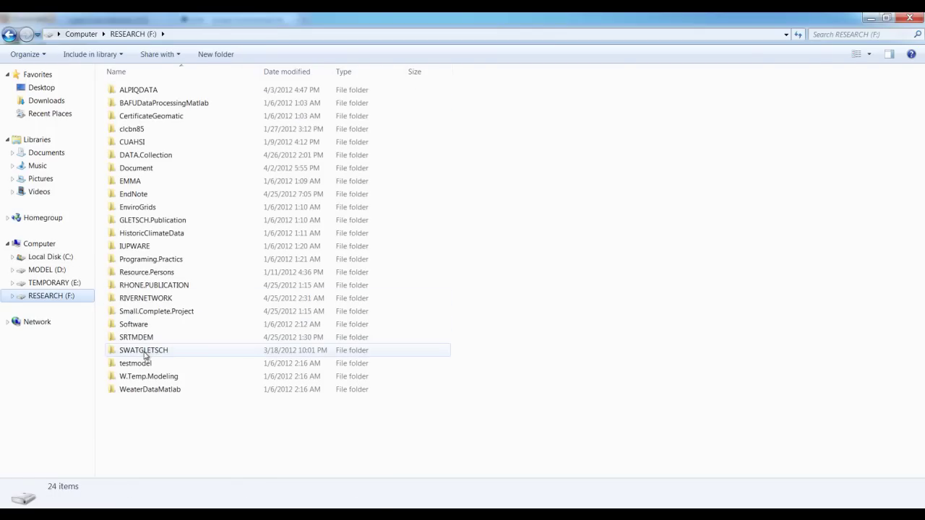
pyautogui.click(64, 283)
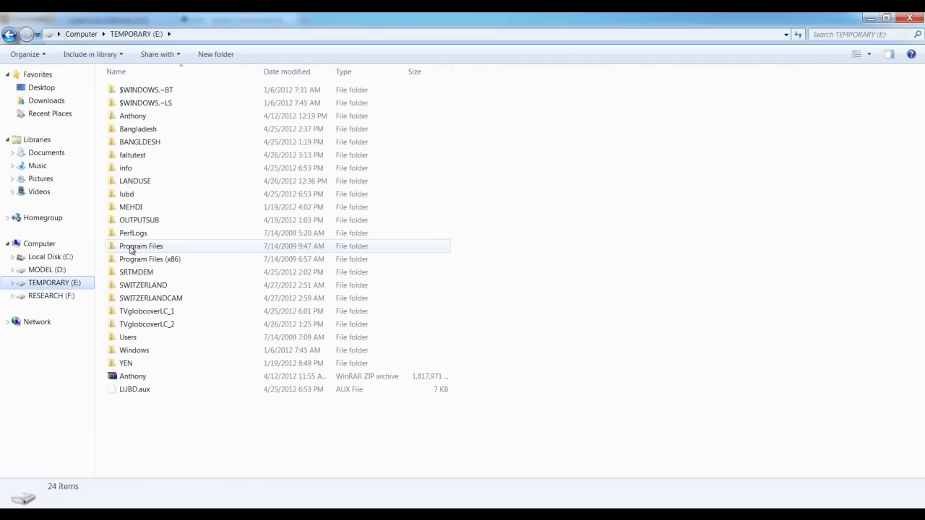
pyautogui.doubleClick(132, 287)
pyautogui.rightClick(148, 252)
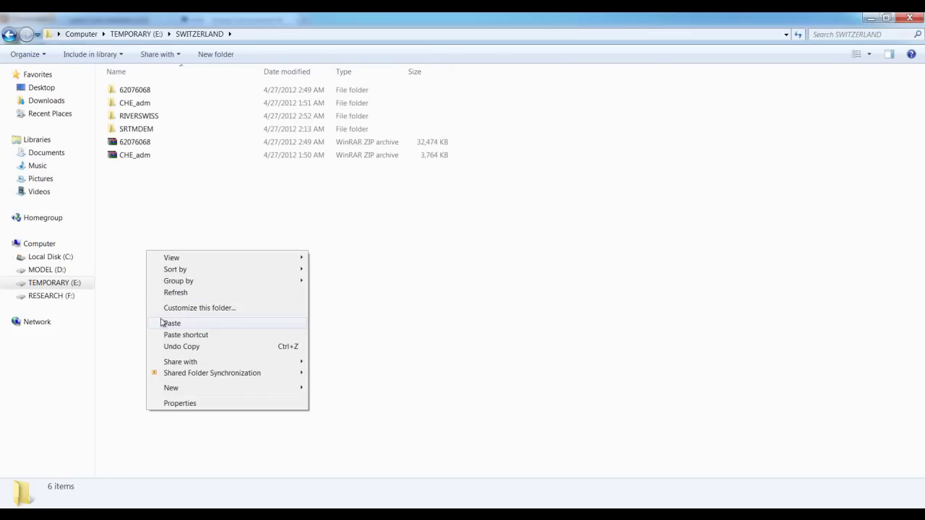
pyautogui.click(164, 324)
pyautogui.rightClick(145, 171)
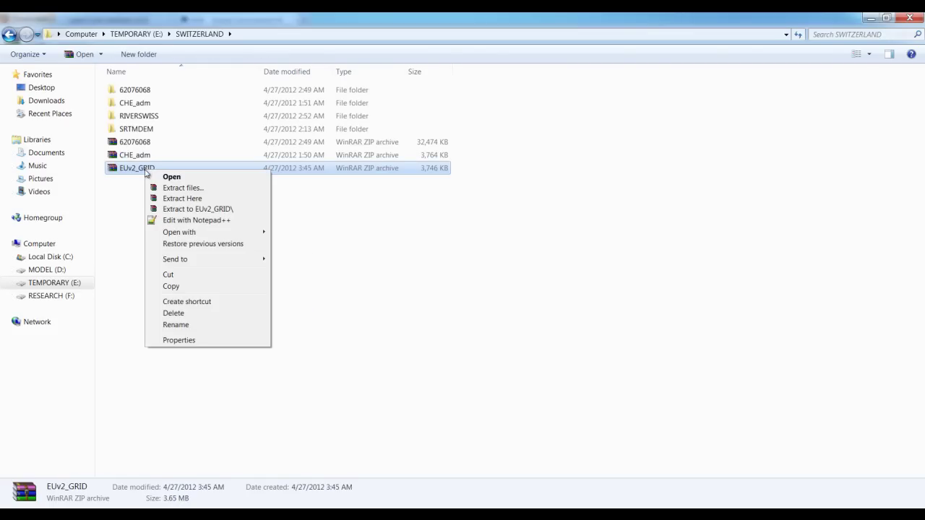
pyautogui.click(170, 210)
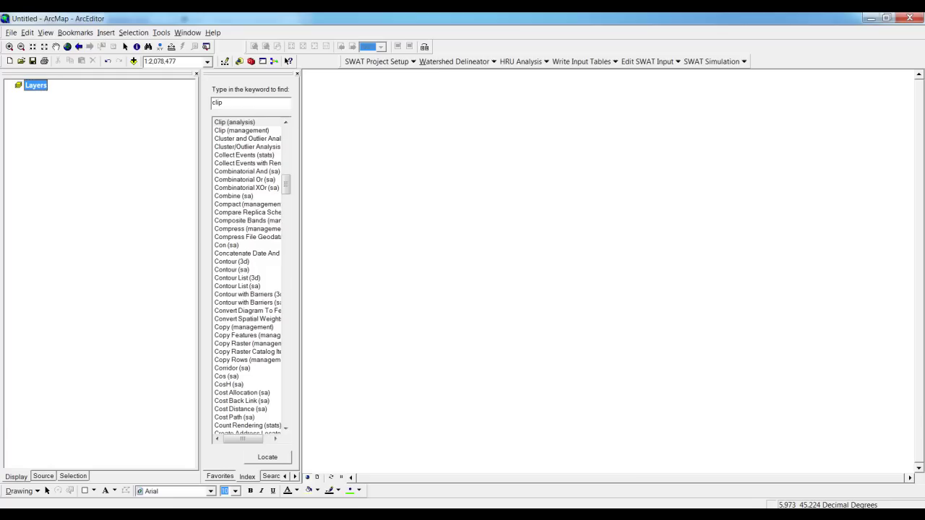
# Add glc_eu_v2 from SWITZERLAND\EUv2_GRID\GRID to the map, building its pyramids.
pyautogui.click(132, 60)
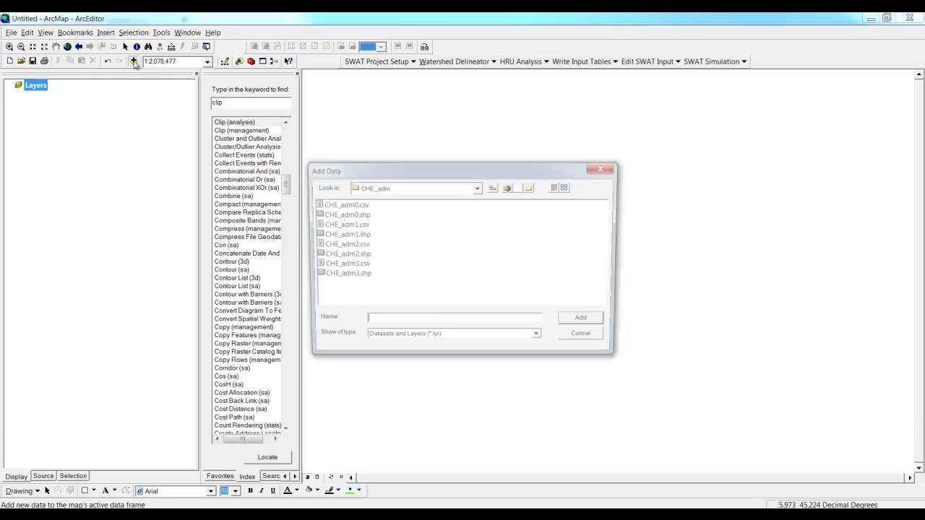
pyautogui.click(493, 187)
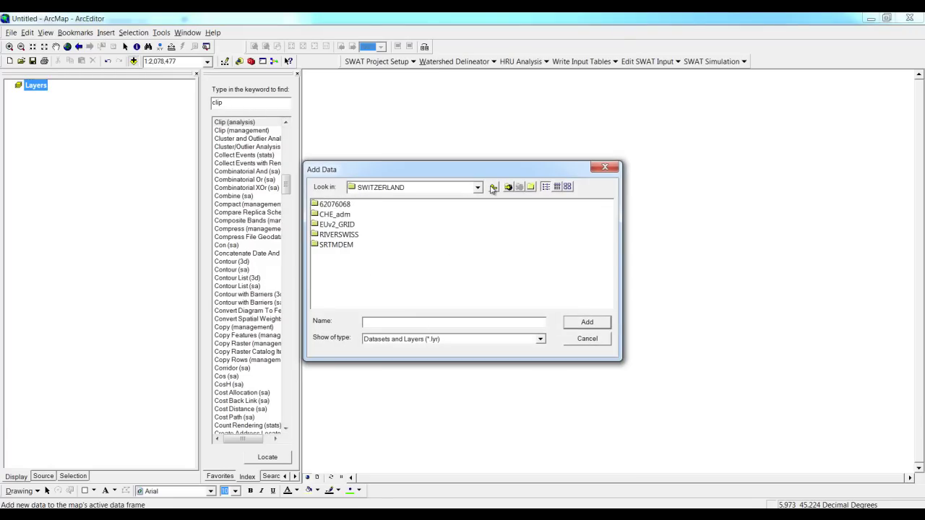
pyautogui.doubleClick(334, 225)
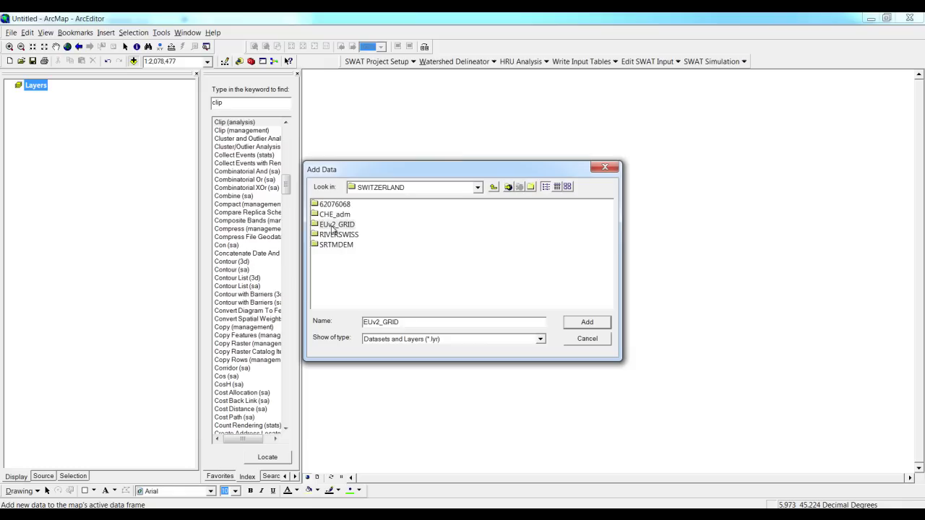
pyautogui.doubleClick(331, 206)
pyautogui.click(333, 206)
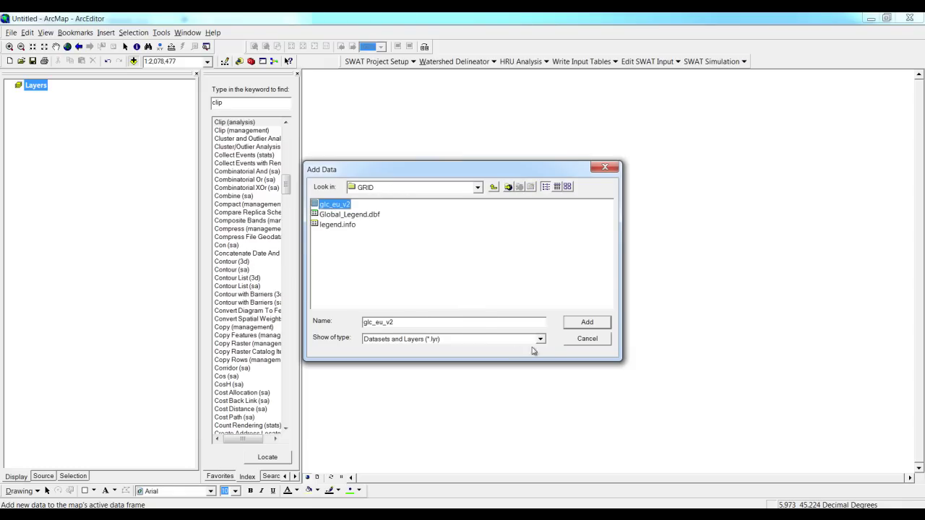
pyautogui.click(579, 323)
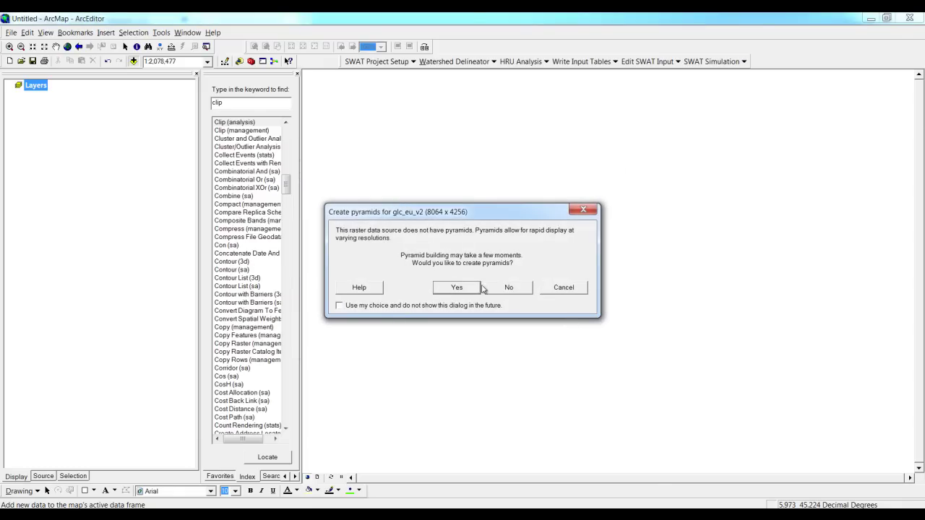
pyautogui.click(467, 287)
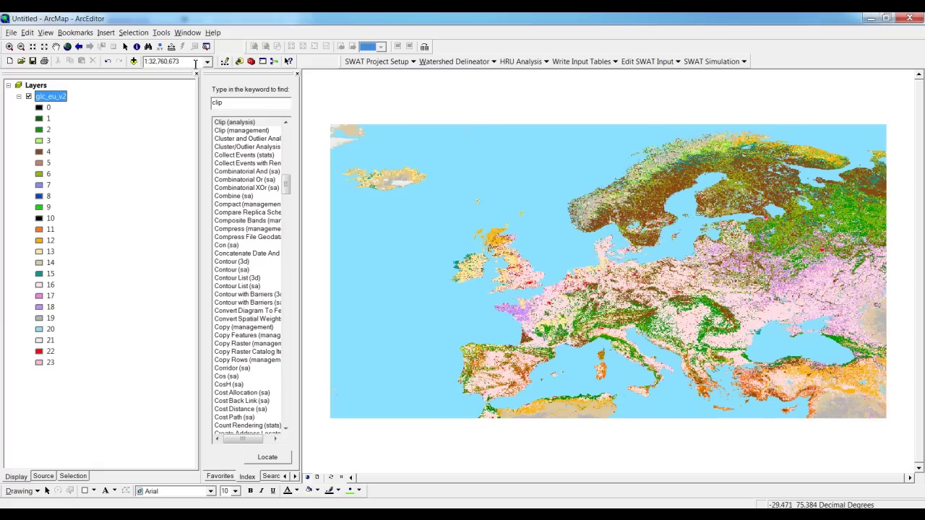
# Add the CHE_adm0.shp boundary from E:\SWITZERLAND\CHE_adm to the map.
pyautogui.click(133, 61)
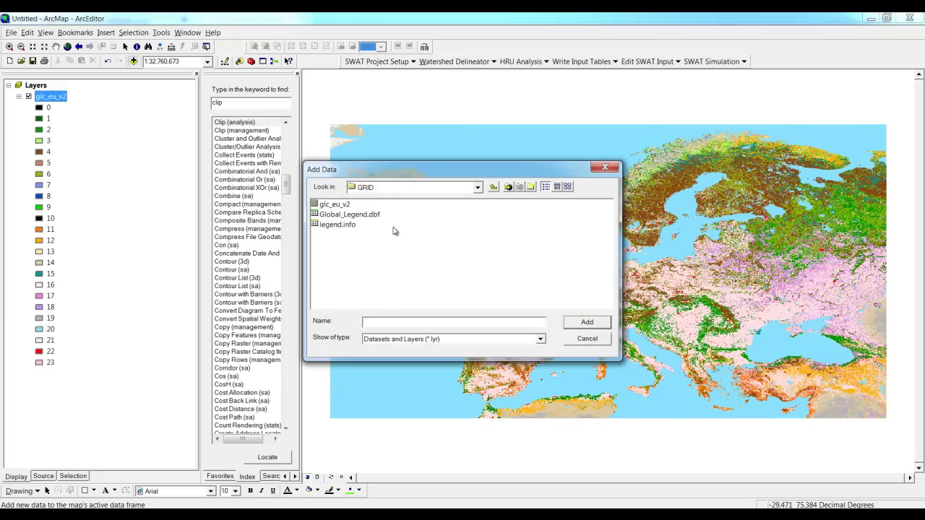
pyautogui.click(493, 188)
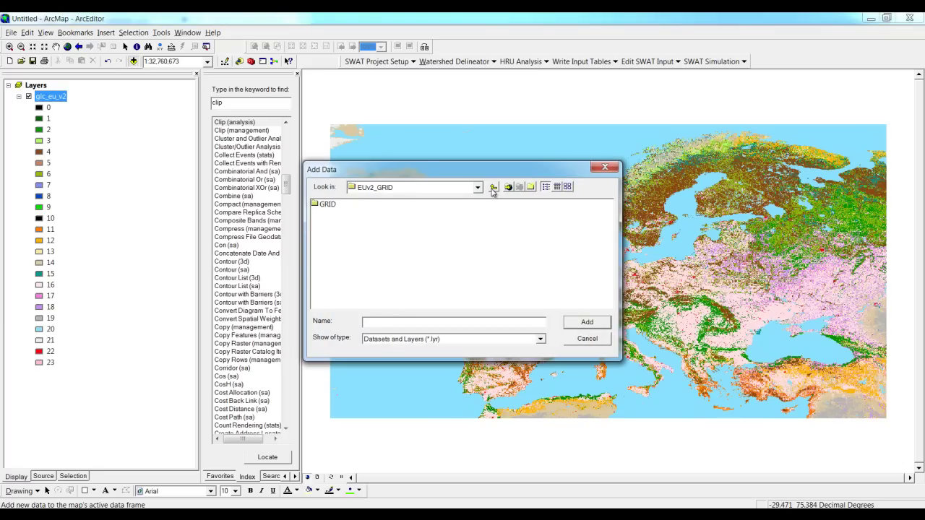
pyautogui.click(493, 188)
pyautogui.click(492, 188)
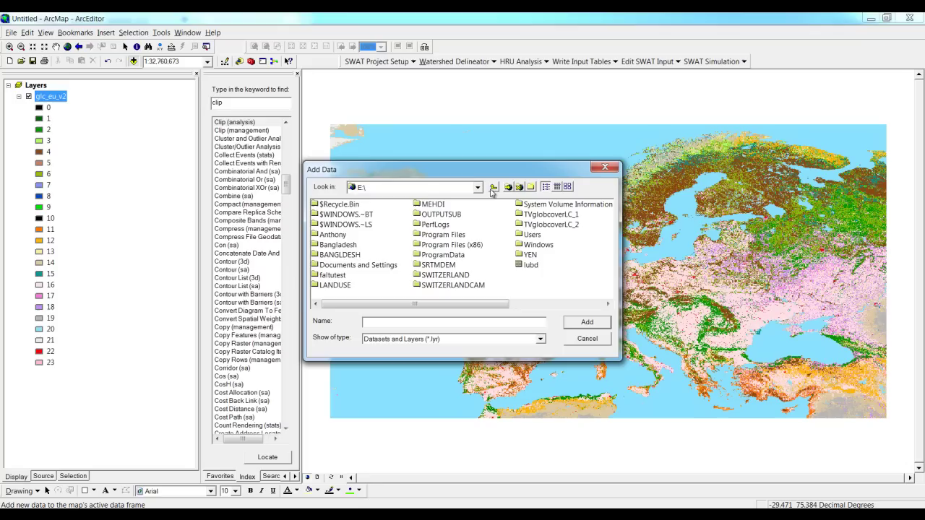
pyautogui.doubleClick(437, 280)
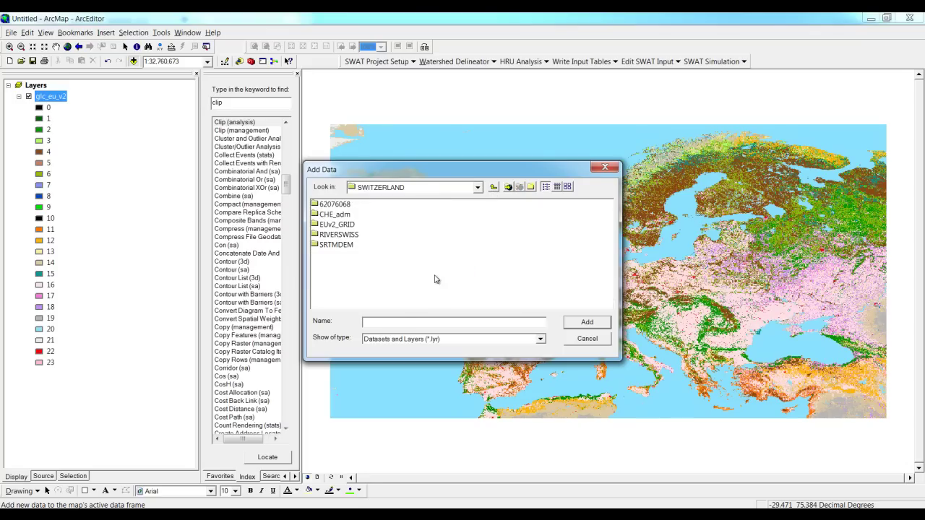
pyautogui.doubleClick(343, 217)
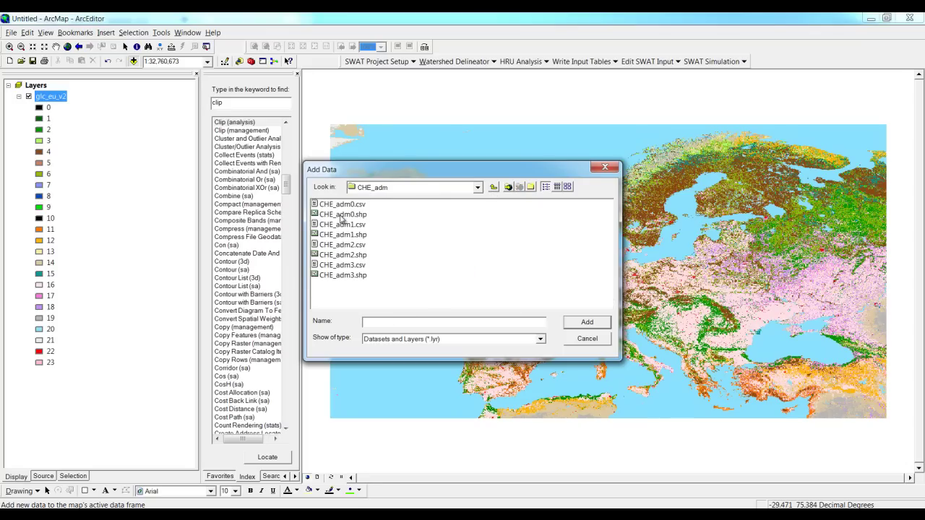
pyautogui.click(340, 214)
pyautogui.click(578, 325)
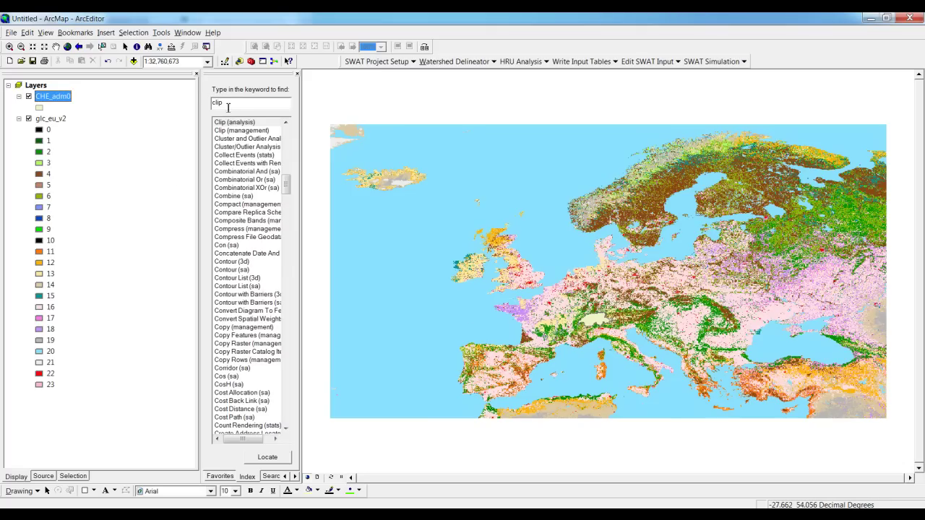
# In Extract by Mask, set glc_eu_v2 as input raster and CHE_adm0 as mask.
pyautogui.moveTo(226, 102); pyautogui.dragTo(201, 102)
pyautogui.write('e')
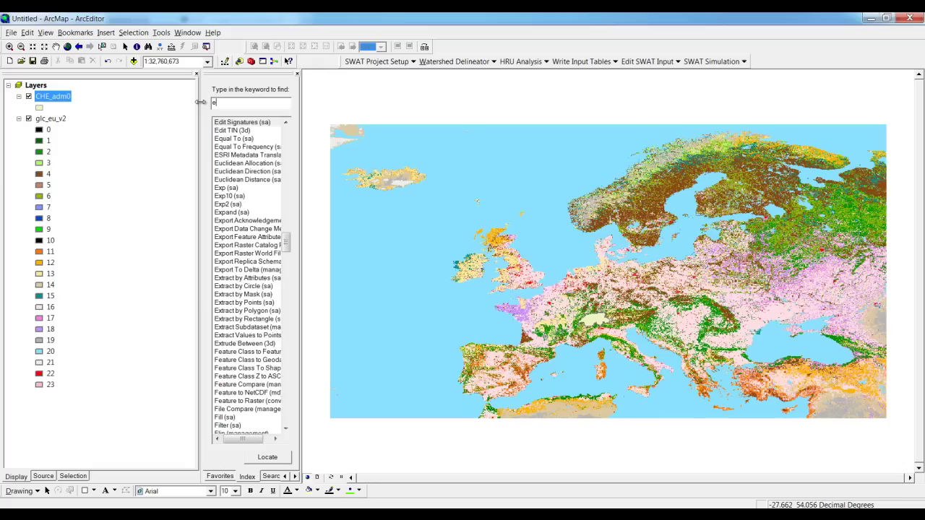
pyautogui.write('xtra')
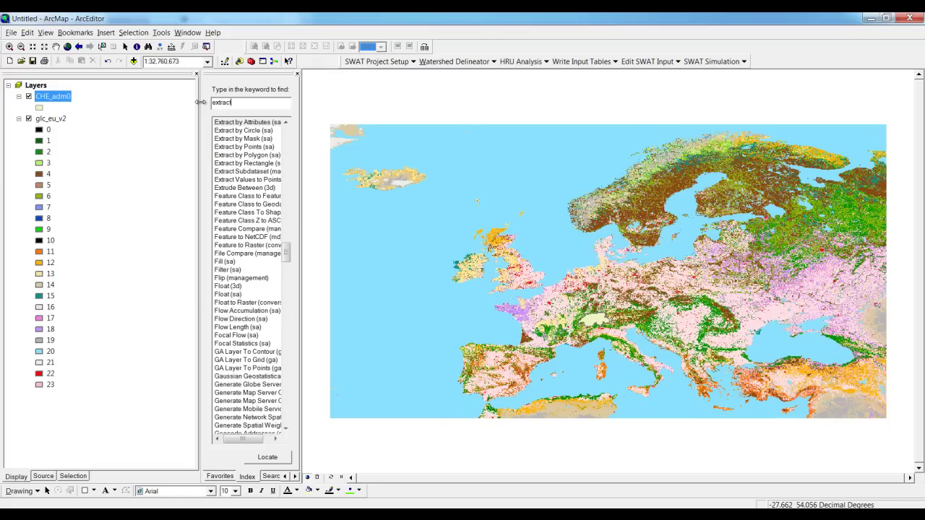
pyautogui.write('ct')
pyautogui.doubleClick(239, 138)
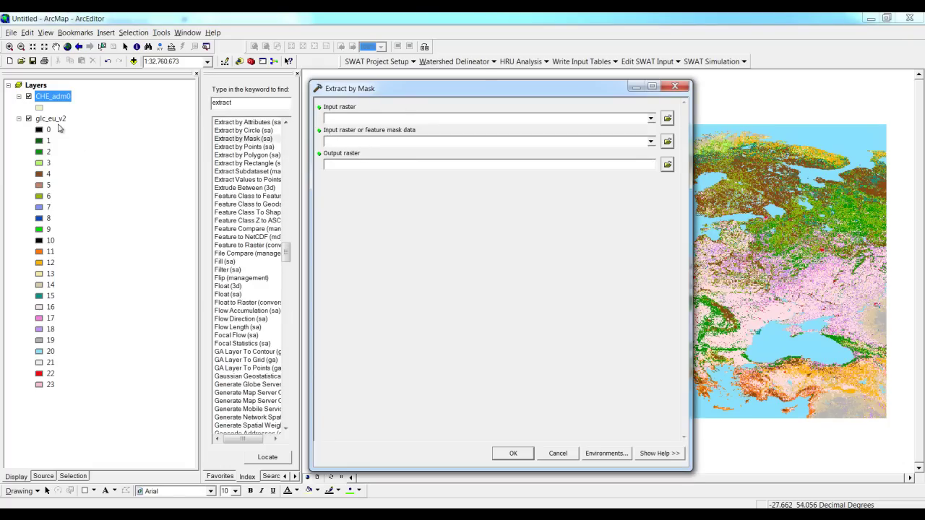
pyautogui.moveTo(57, 120); pyautogui.dragTo(348, 120)
pyautogui.moveTo(59, 101); pyautogui.dragTo(341, 149)
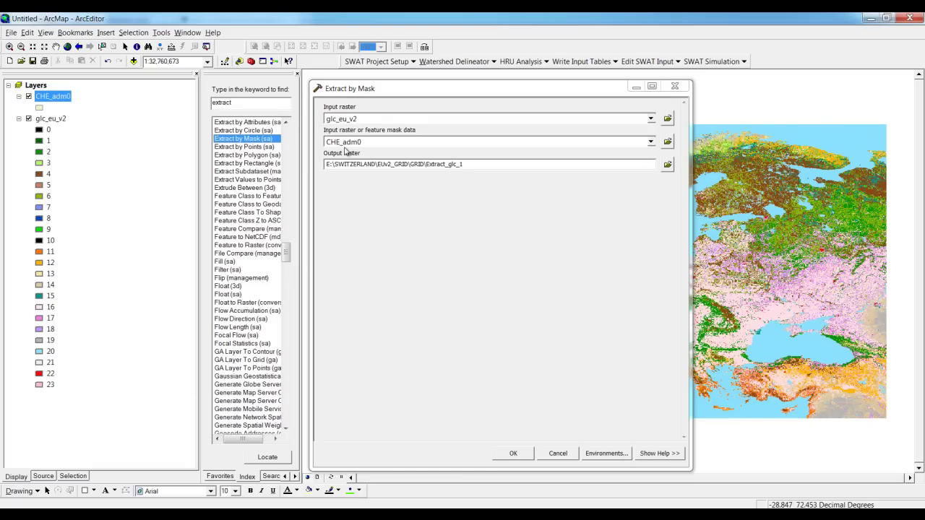
# Create a new LUSWISS folder under SWITZERLAND for the output.
pyautogui.click(667, 165)
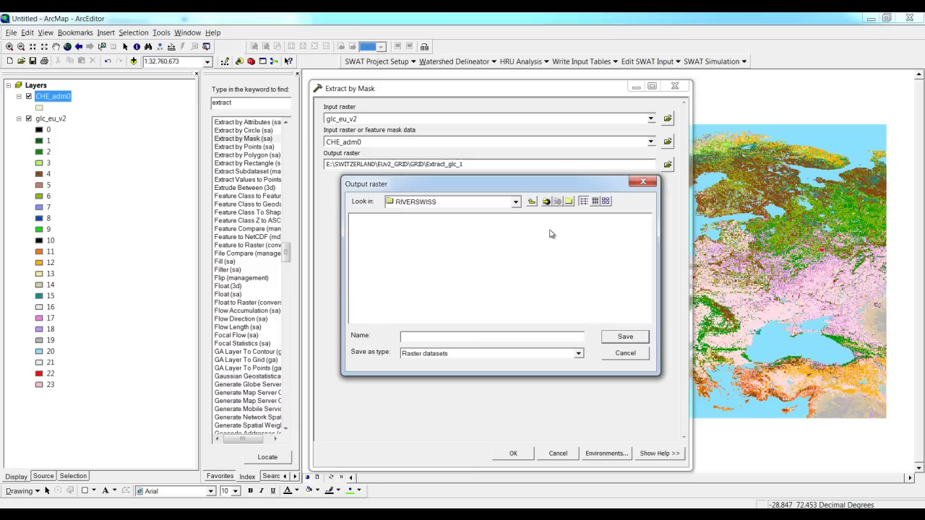
pyautogui.click(532, 203)
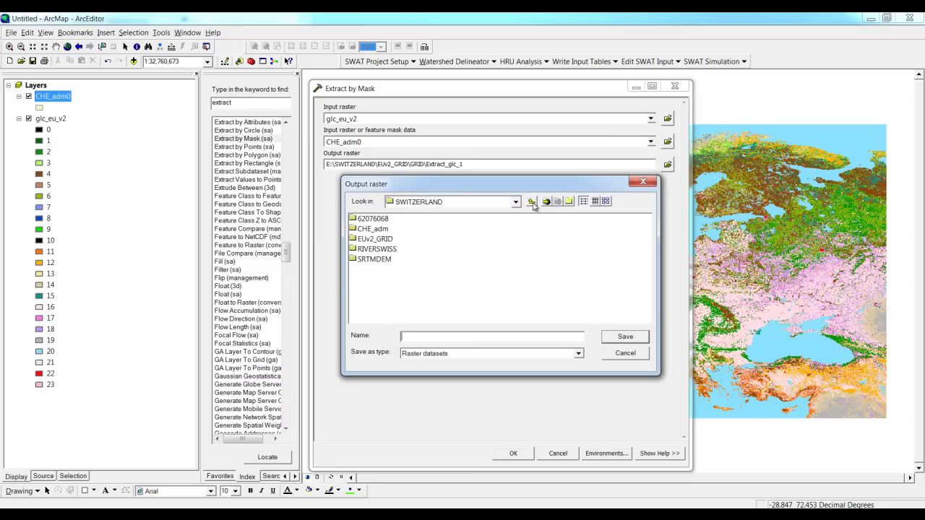
pyautogui.click(569, 202)
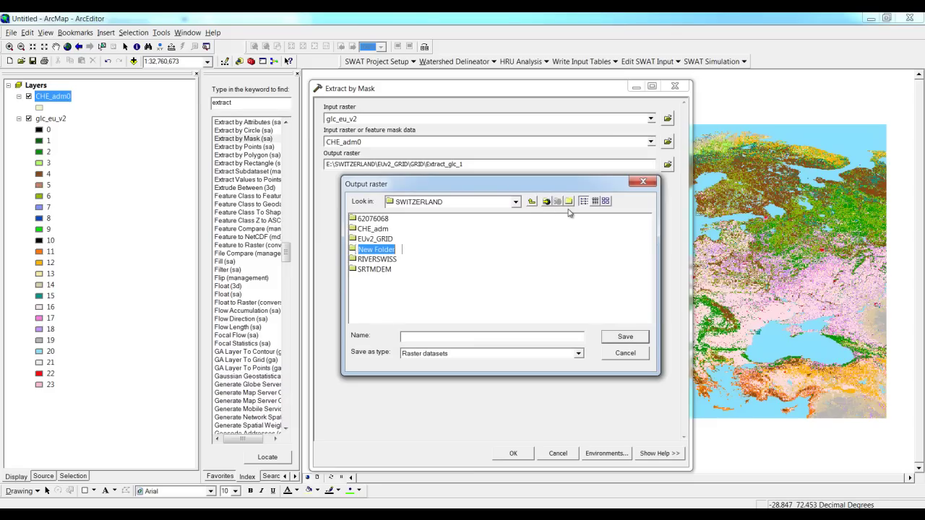
pyautogui.write('LUSWISS')
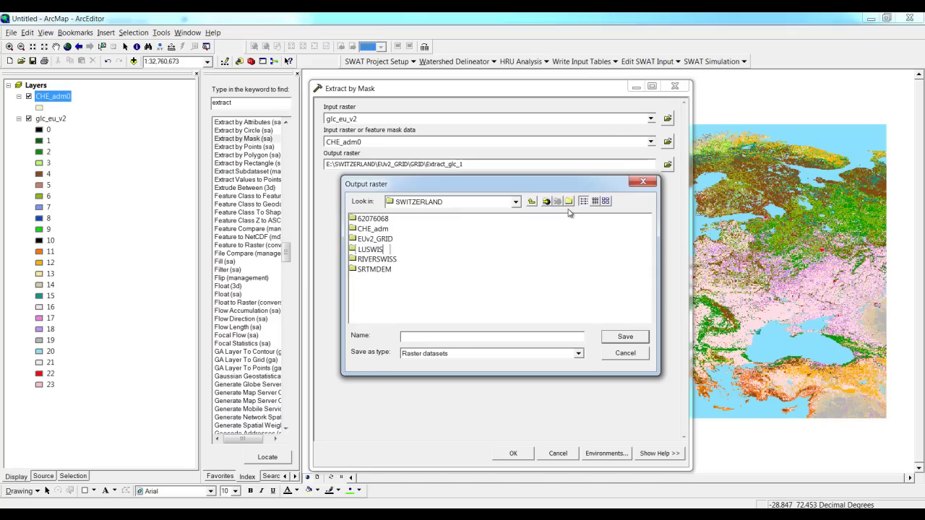
pyautogui.click(465, 309)
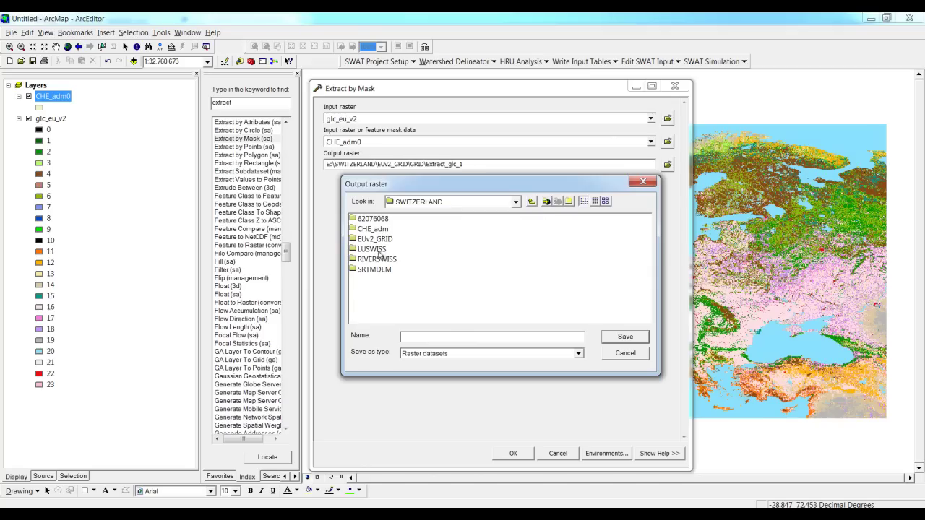
# Save the output raster as LUSWISS in the LUSWISS folder and run the extraction.
pyautogui.doubleClick(379, 252)
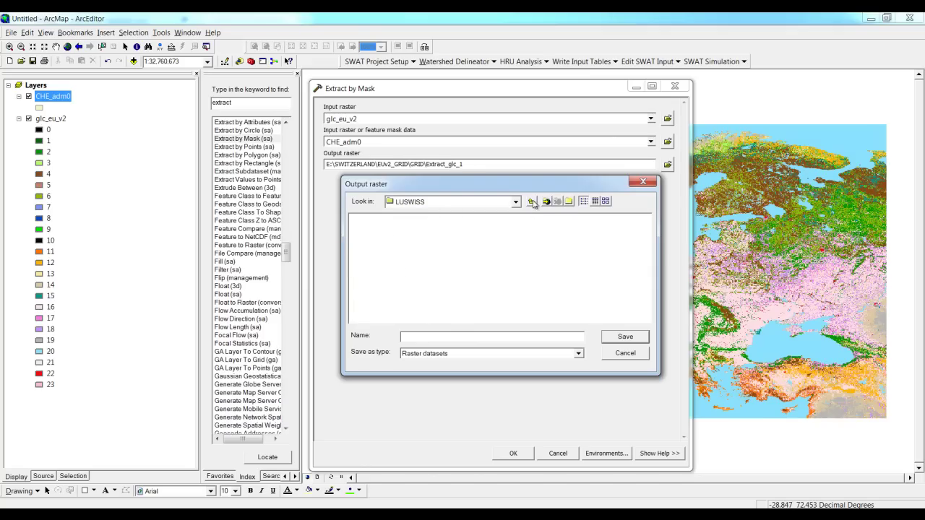
pyautogui.click(532, 202)
pyautogui.click(383, 250)
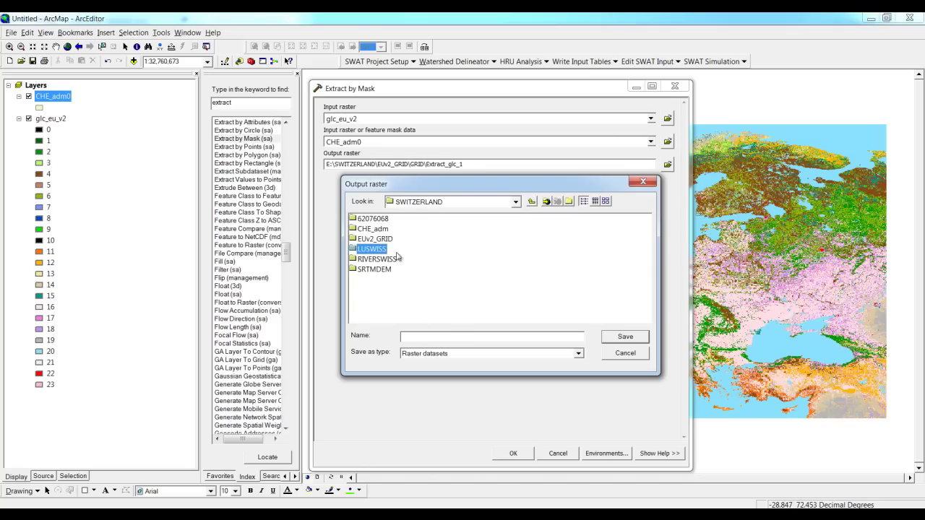
pyautogui.click(501, 338)
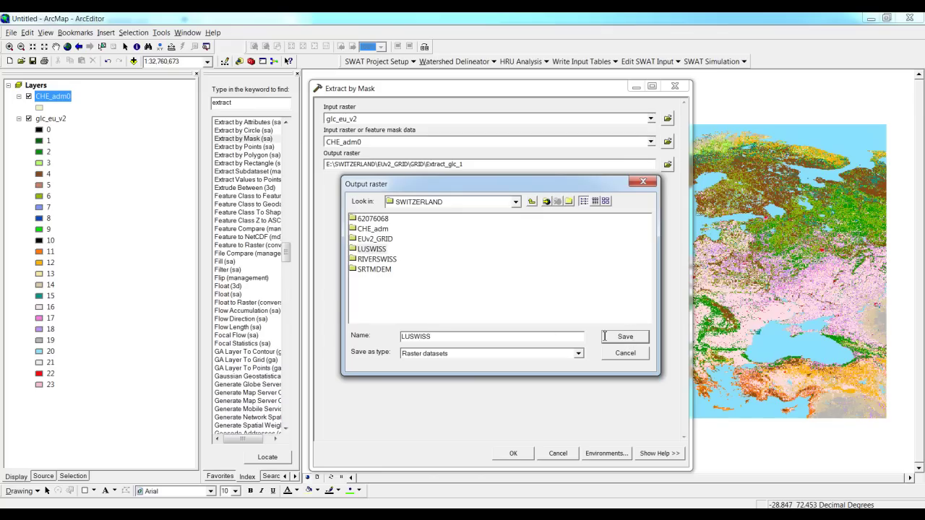
pyautogui.doubleClick(359, 251)
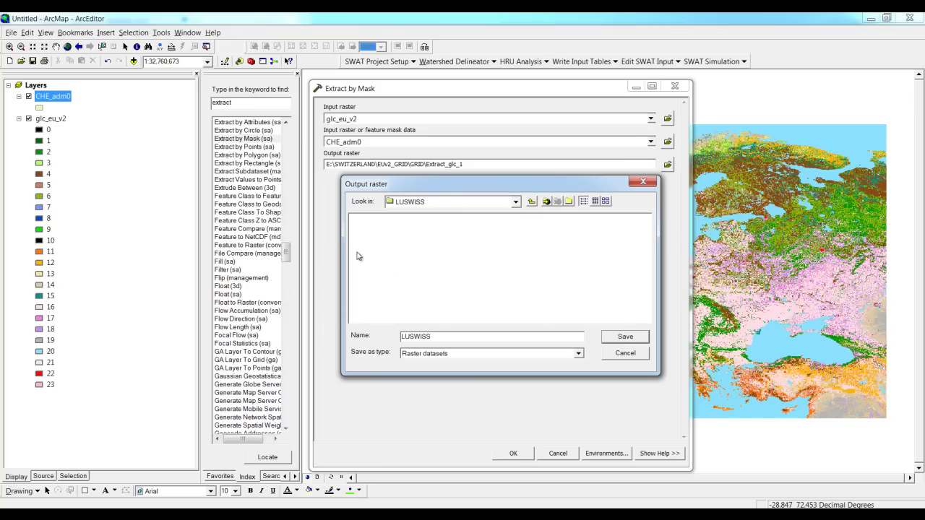
pyautogui.click(626, 336)
pyautogui.click(513, 454)
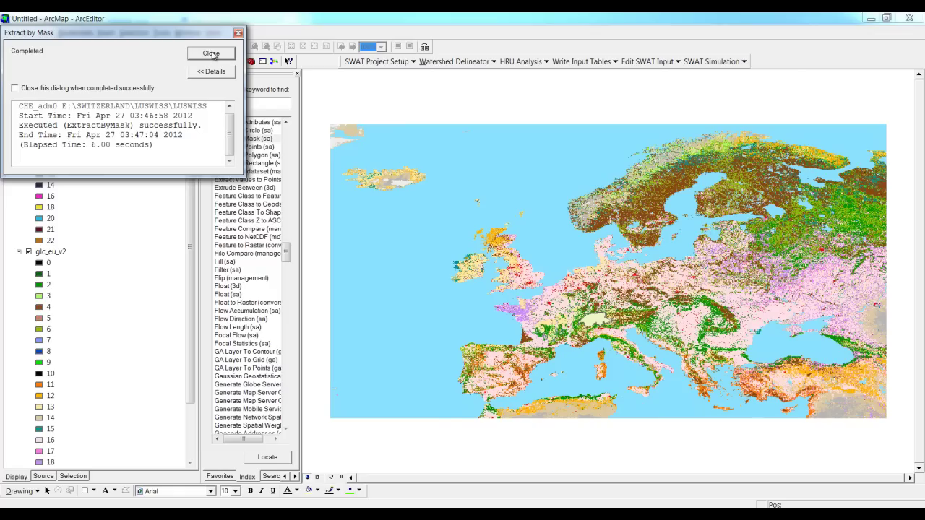
# Turn off glc_eu_v2 and CHE_adm0, then zoom the map to the LUSWISS layer.
pyautogui.click(211, 54)
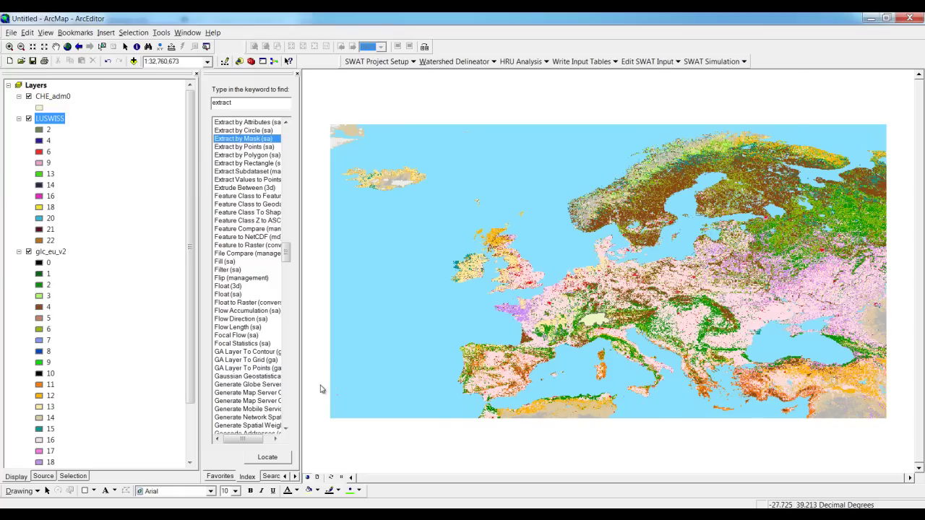
pyautogui.click(32, 253)
pyautogui.click(29, 251)
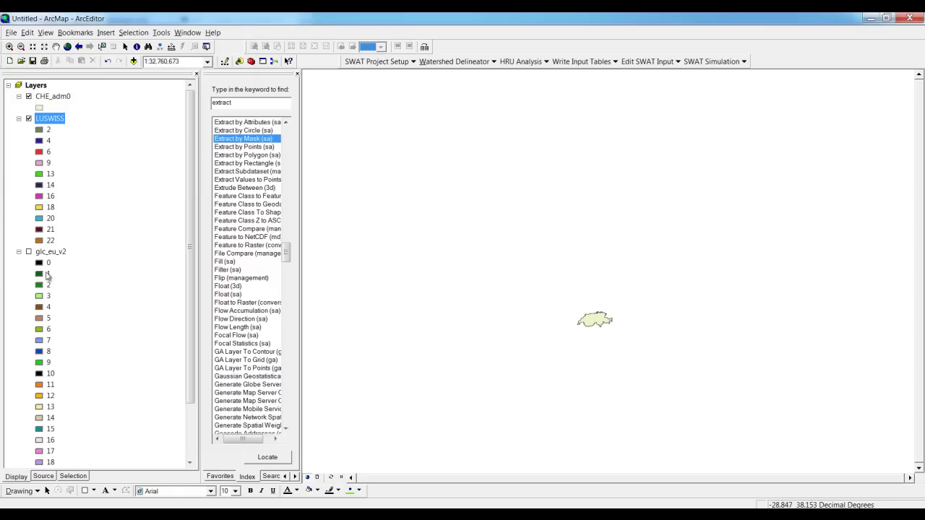
pyautogui.click(29, 97)
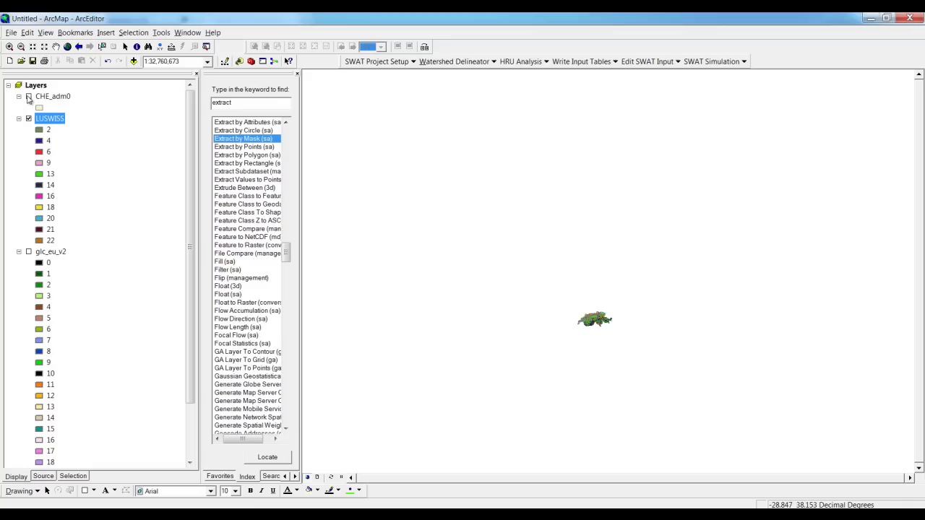
pyautogui.rightClick(48, 123)
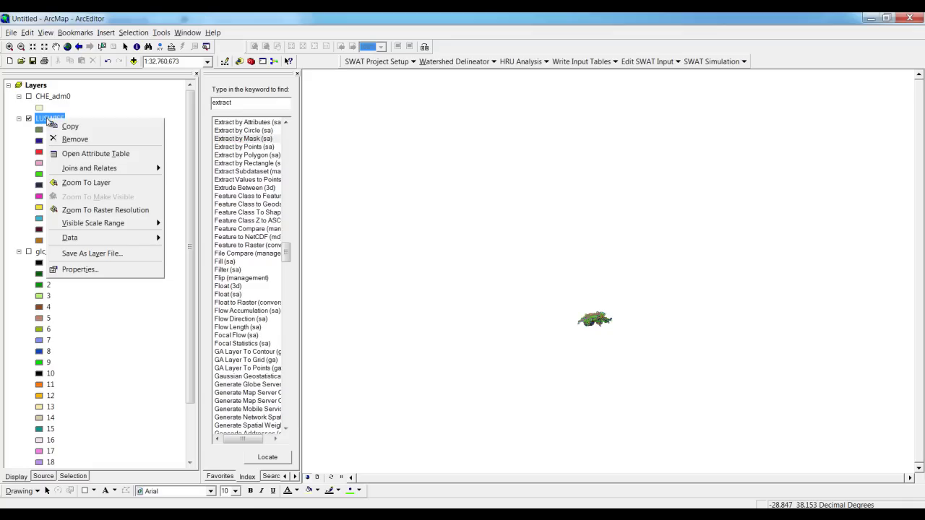
pyautogui.click(75, 183)
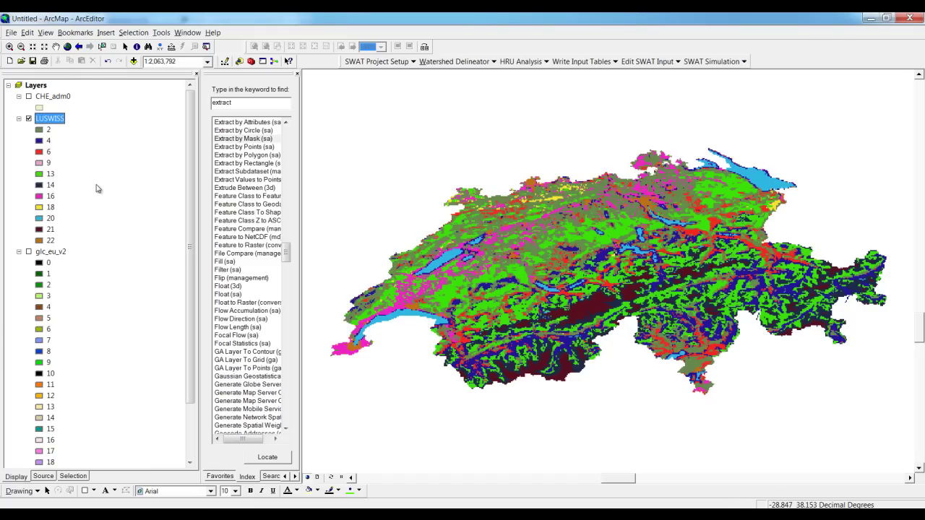
# Add Global_Legend.dbf from SWITZERLAND\EUv2_GRID\GRID to the map.
pyautogui.click(134, 62)
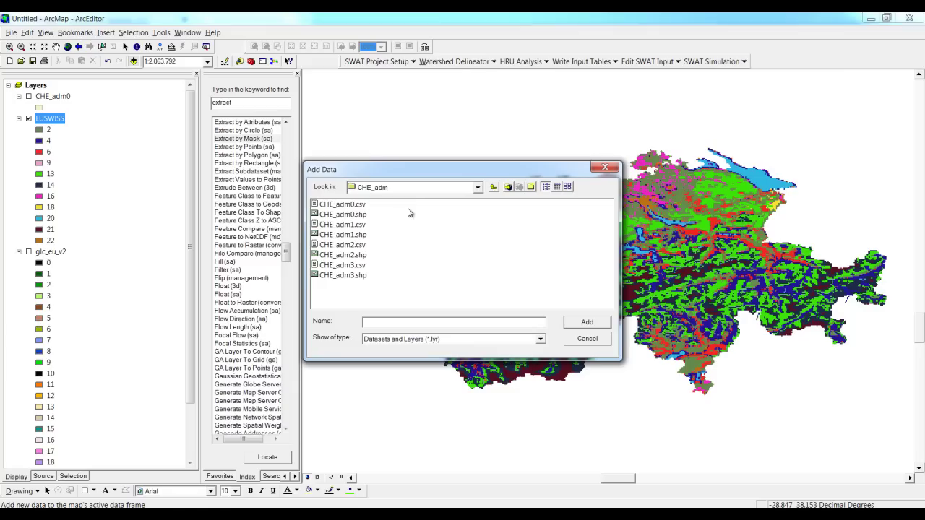
pyautogui.click(494, 187)
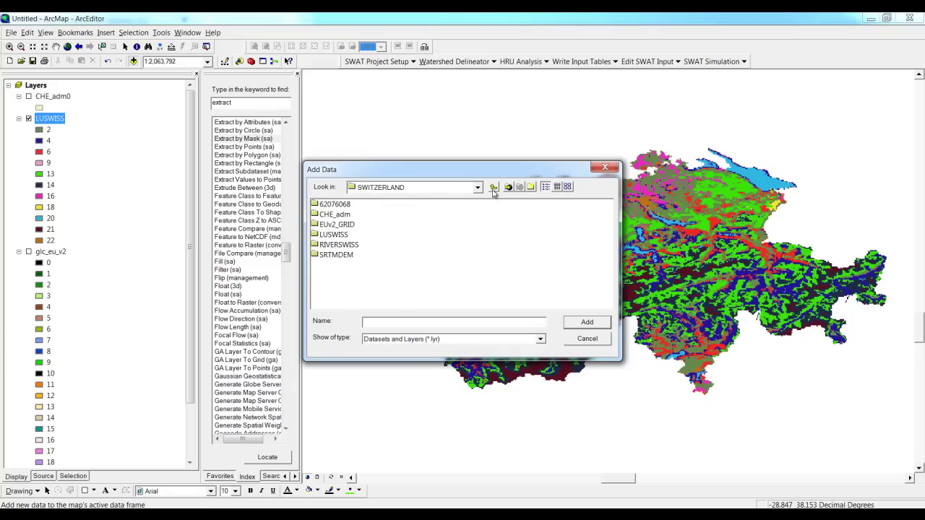
pyautogui.doubleClick(348, 225)
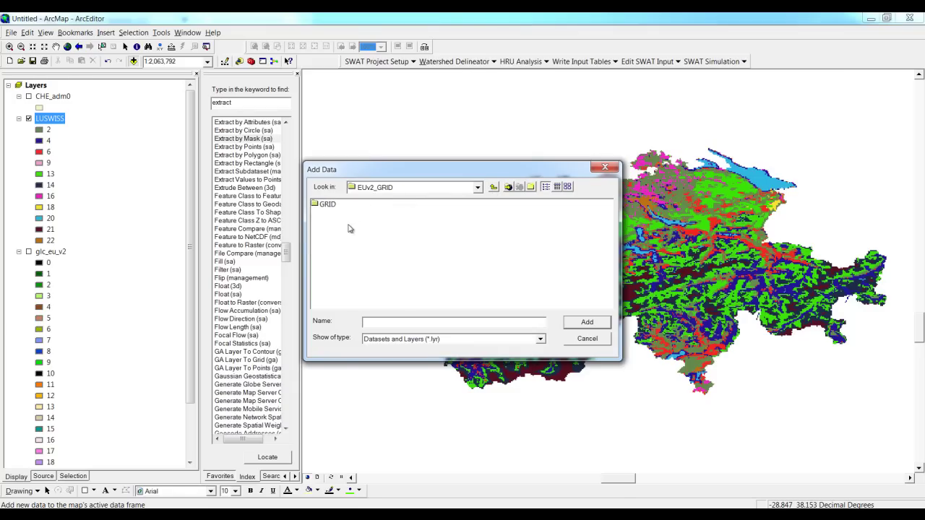
pyautogui.doubleClick(327, 205)
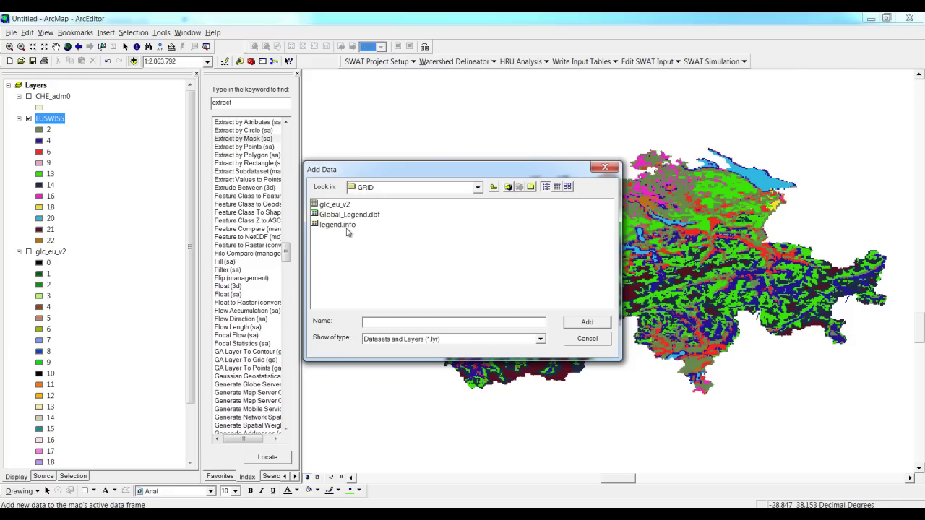
pyautogui.click(350, 215)
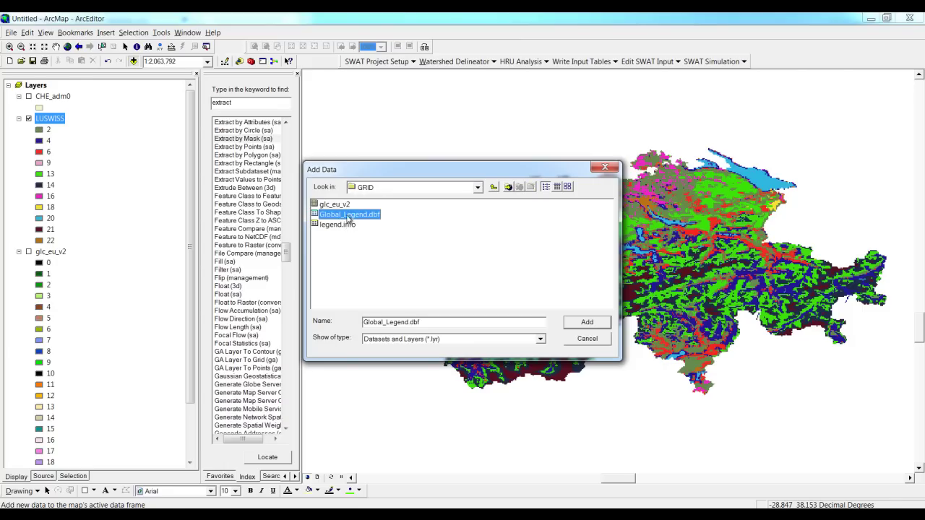
pyautogui.click(586, 322)
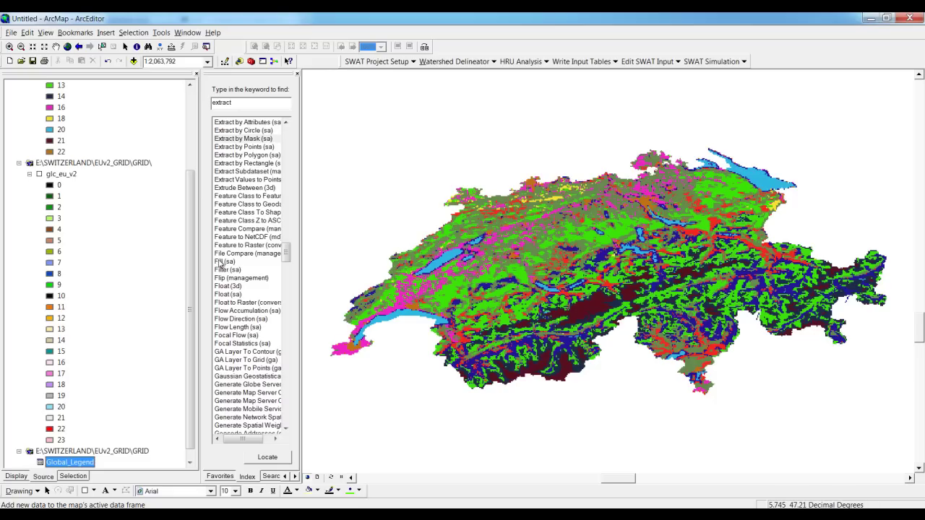
# Open the Global_Legend table listing the 23 land cover VALUE codes with their CLASSNAMES.
pyautogui.rightClick(75, 463)
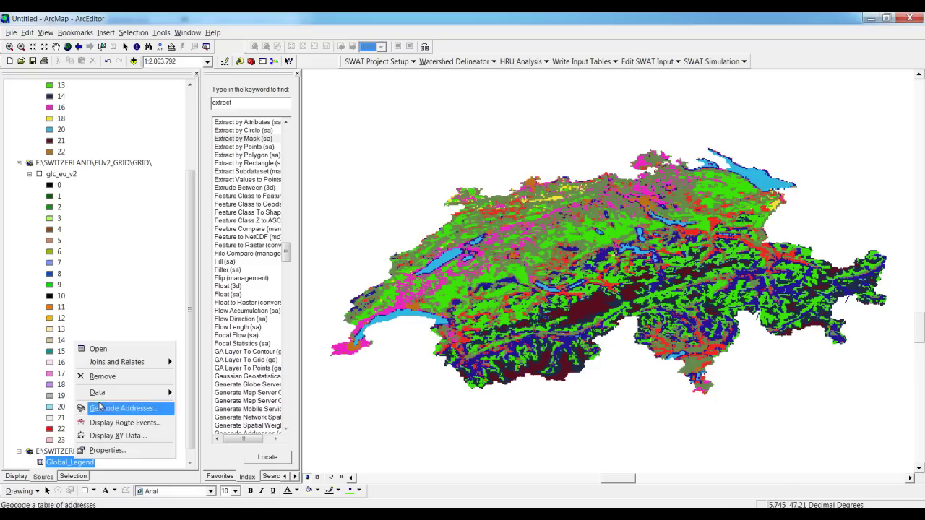
pyautogui.click(97, 349)
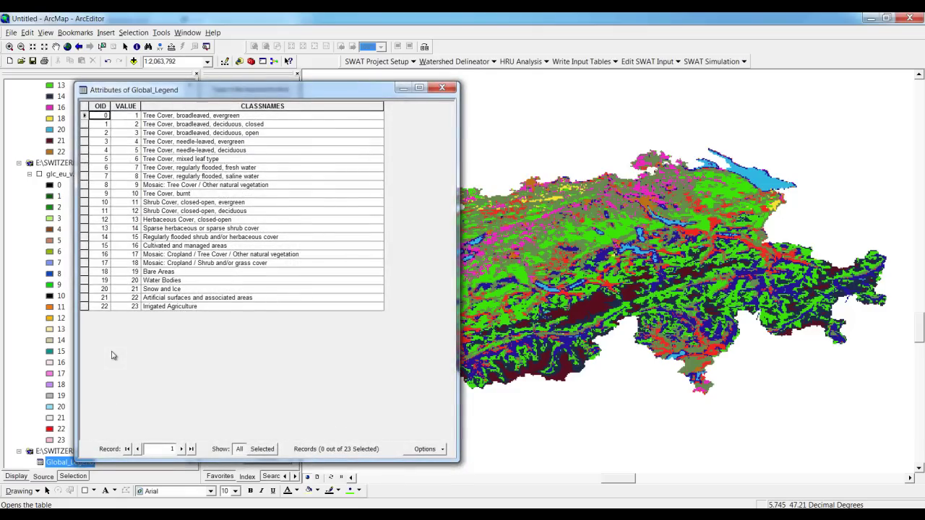